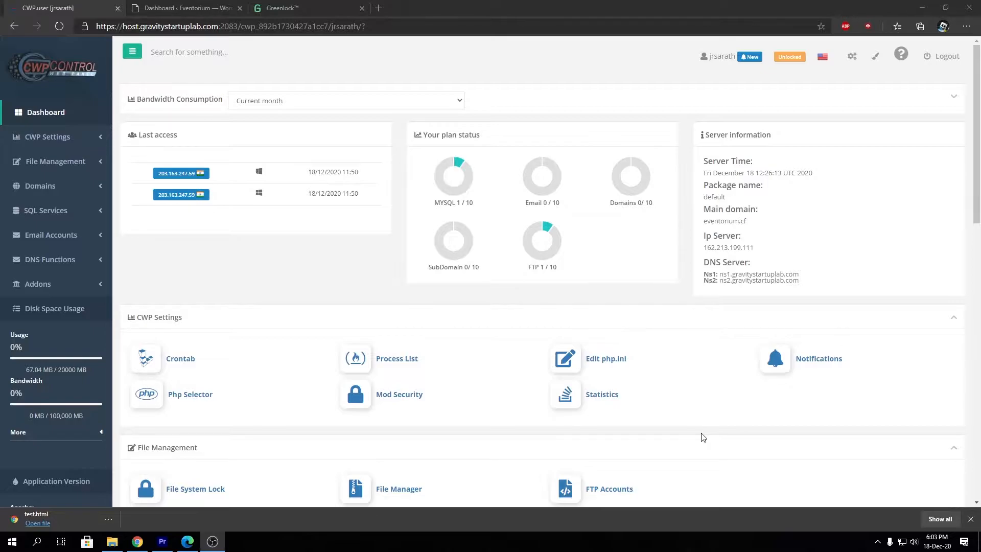
Close Edge's finished-download notice so the full CWP dashboard shows
left_click(970, 519)
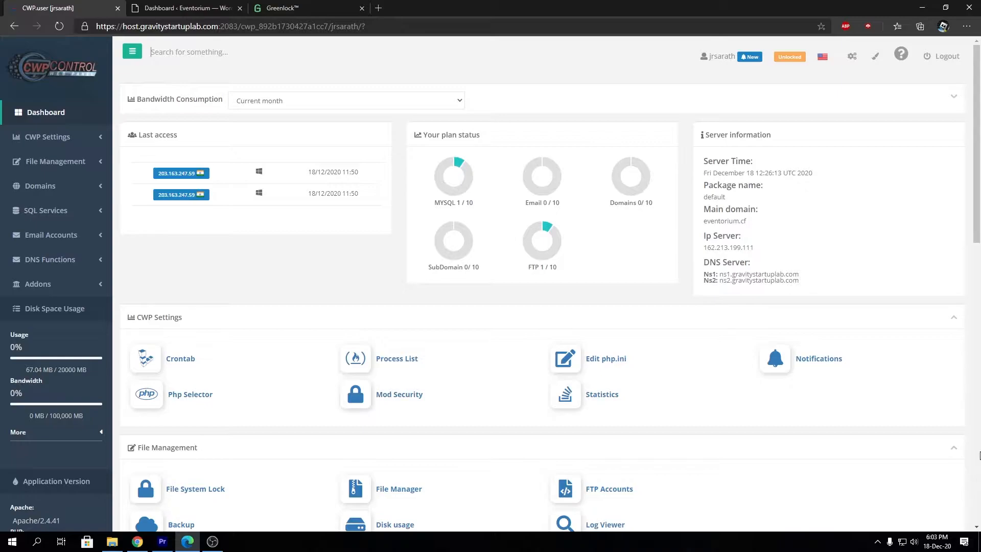
Open the AutoSSL Manager from the dashboard's Domains section
scroll(926, 437, "down", 3)
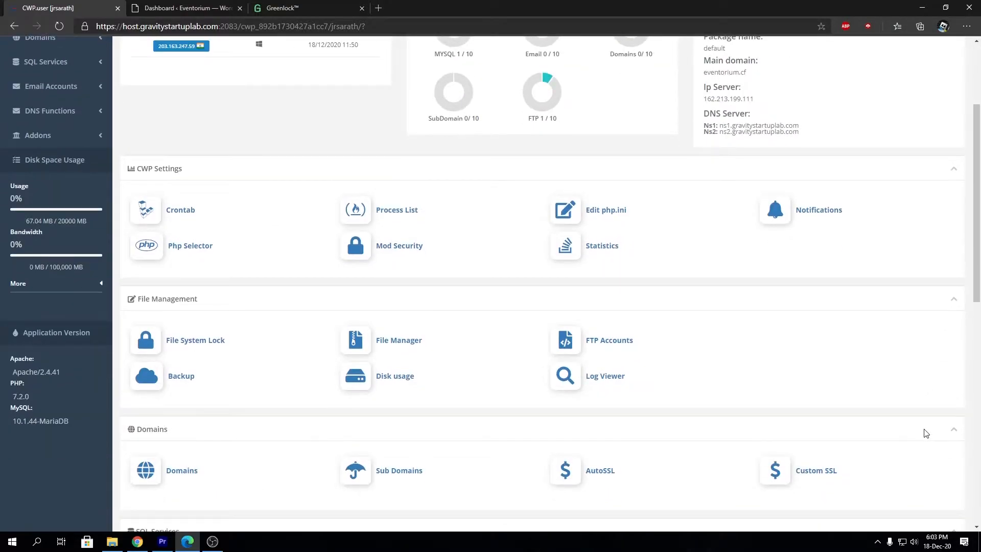
scroll(926, 433, "down", 1)
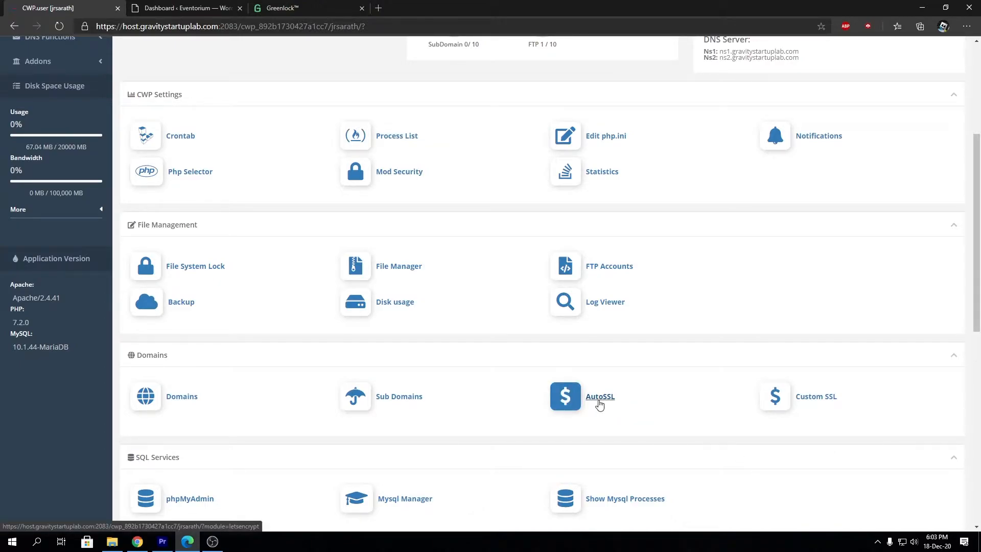
left_click(599, 403)
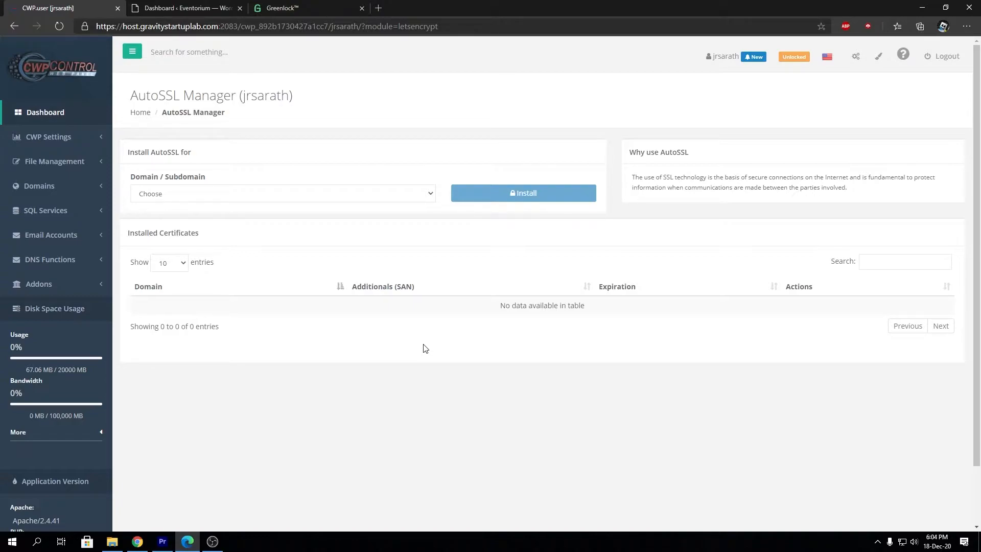
Select eventorium.cf as the AutoSSL domain, then switch to the Greenlock site
left_click(353, 194)
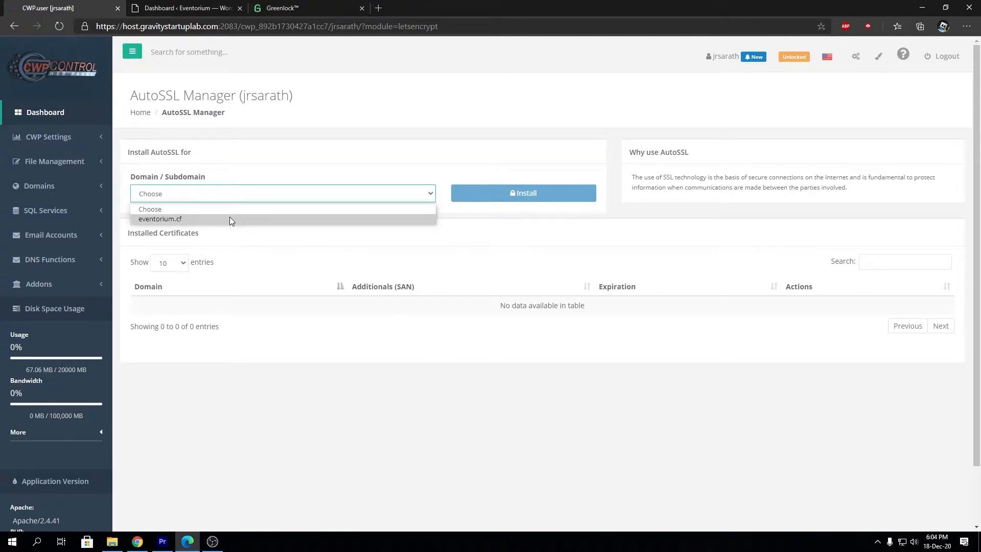
left_click(229, 219)
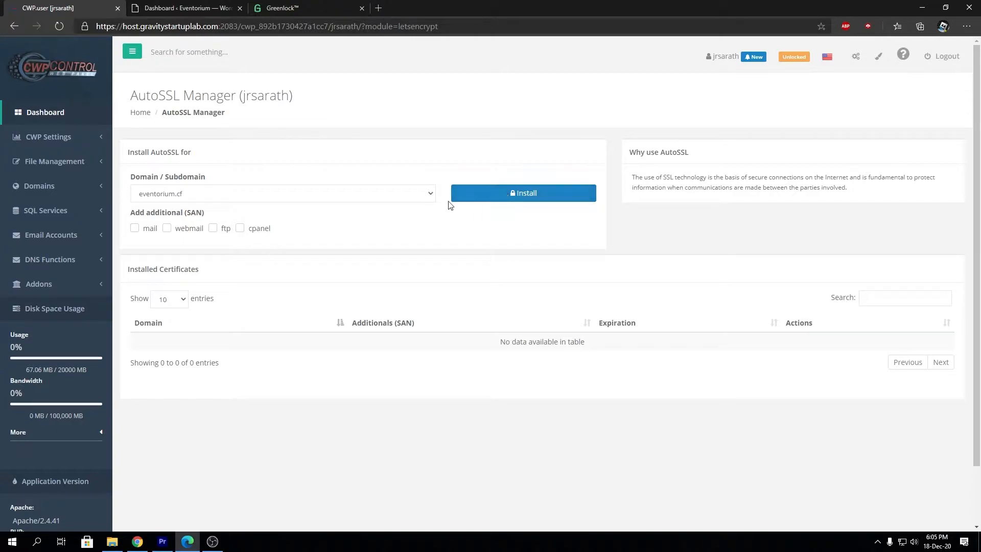
left_click(317, 6)
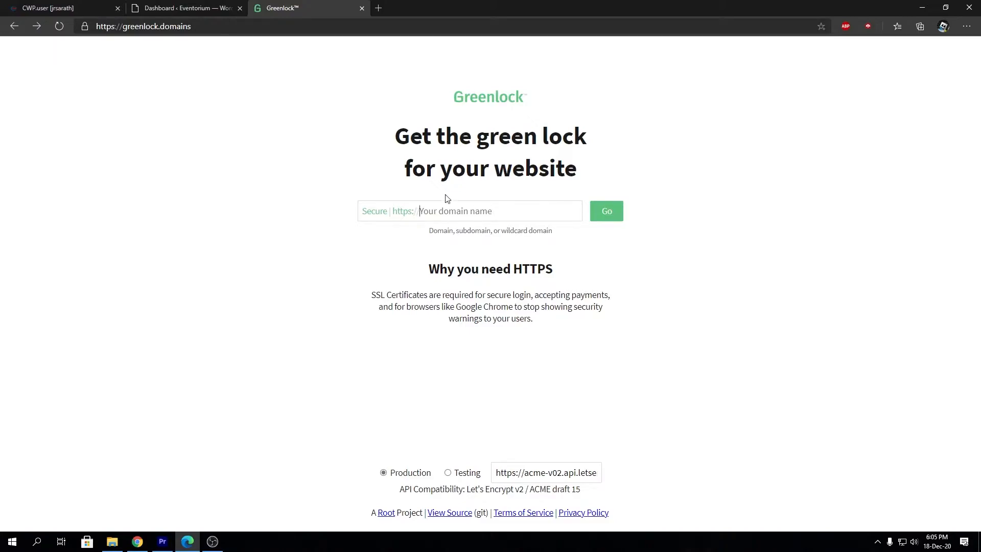
Copy the site's domain from the WordPress dashboard's address bar
left_click(214, 28)
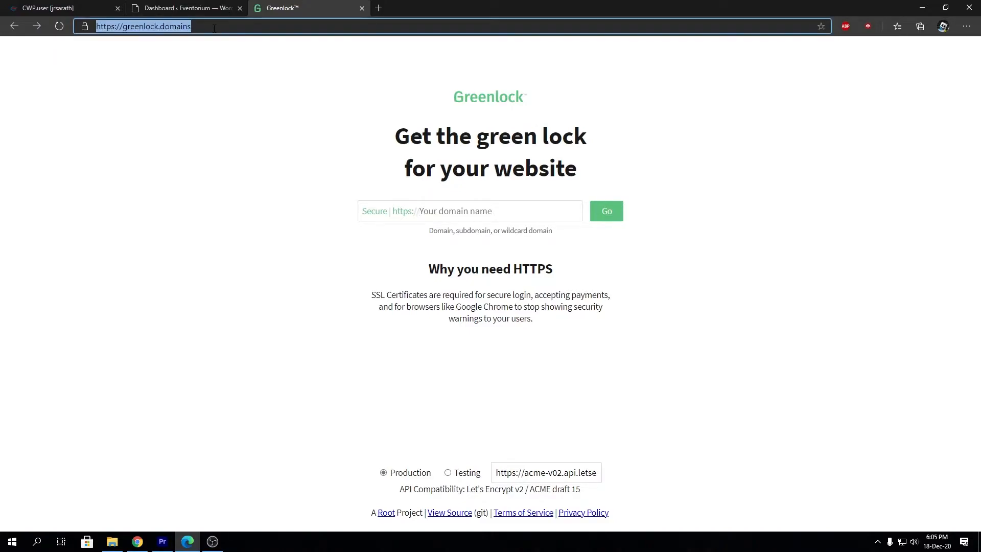
left_click(270, 145)
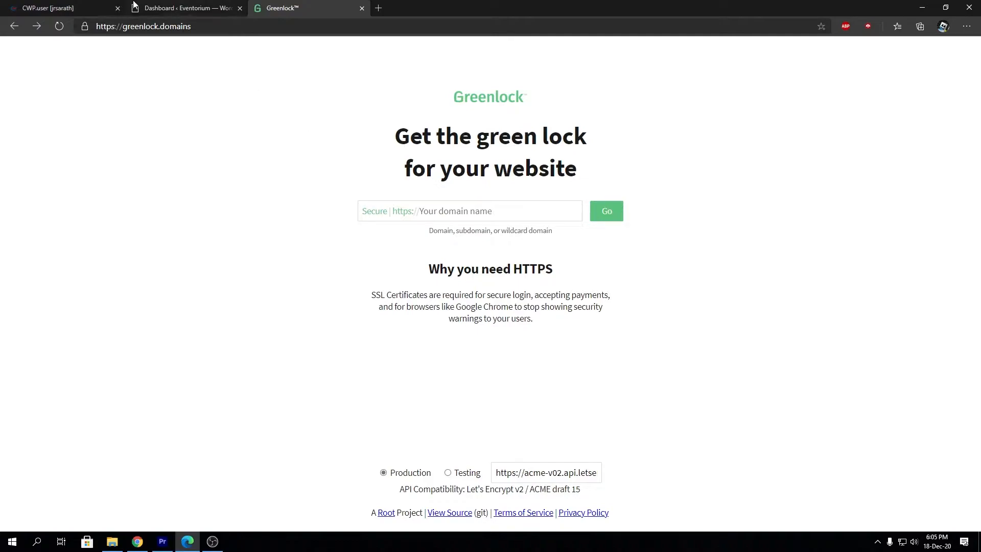
left_click(149, 7)
left_click(284, 6)
left_click(190, 7)
left_click_drag(144, 26, 194, 26)
key("ctrl+c")
Paste it into Greenlock's domain field, trimmed to eventorium.cf, and submit with Go
left_click(296, 8)
left_click(428, 210)
key("ctrl+v")
key("BackSpace")
key("BackSpace")
key("BackSpace")
key("BackSpace")
key("BackSpace")
key("BackSpace")
key("BackSpace")
key("BackSpace")
double_click(452, 212)
left_click(469, 211)
double_click(444, 211)
left_click(481, 213)
left_click(601, 218)
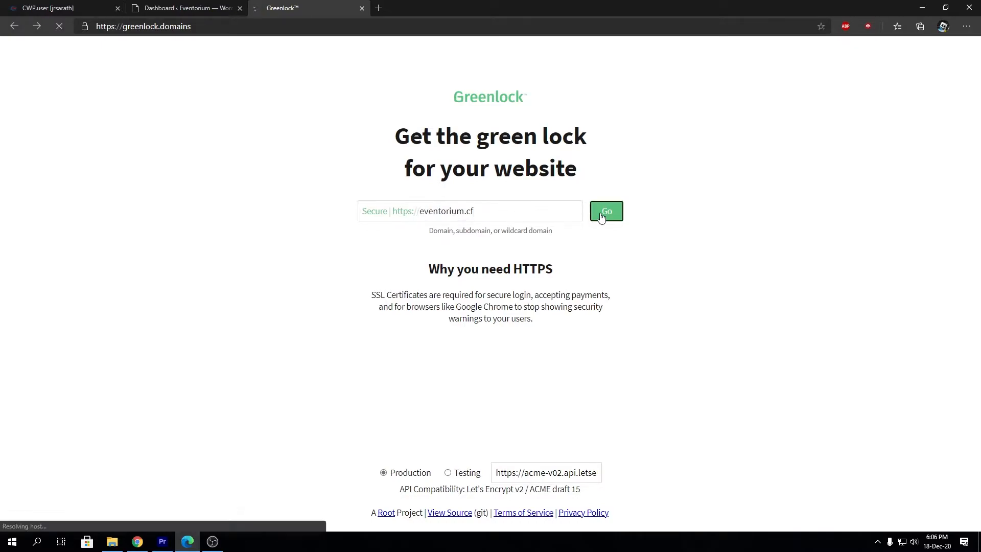
Enter the contact e-mail address, accept the terms of service, and continue to verification
left_click(550, 226)
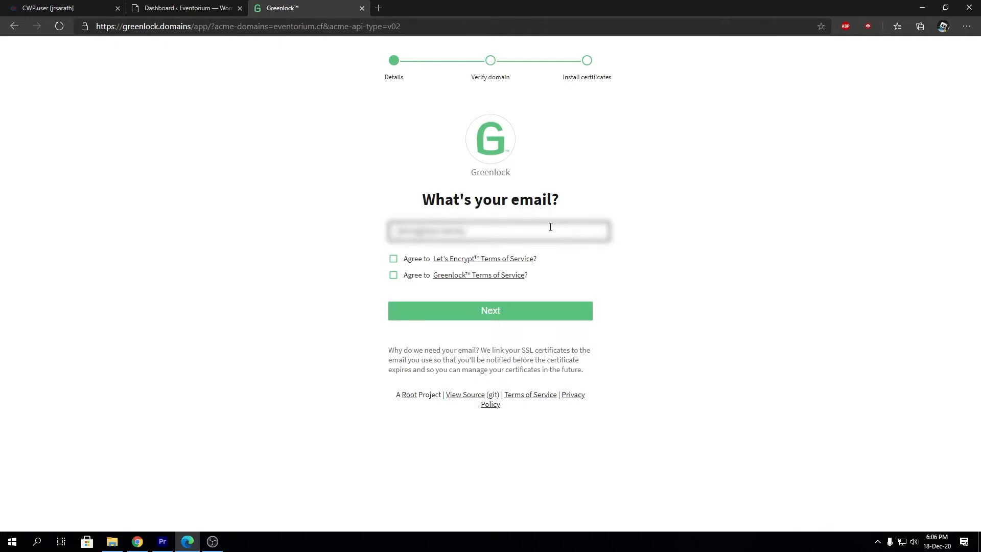
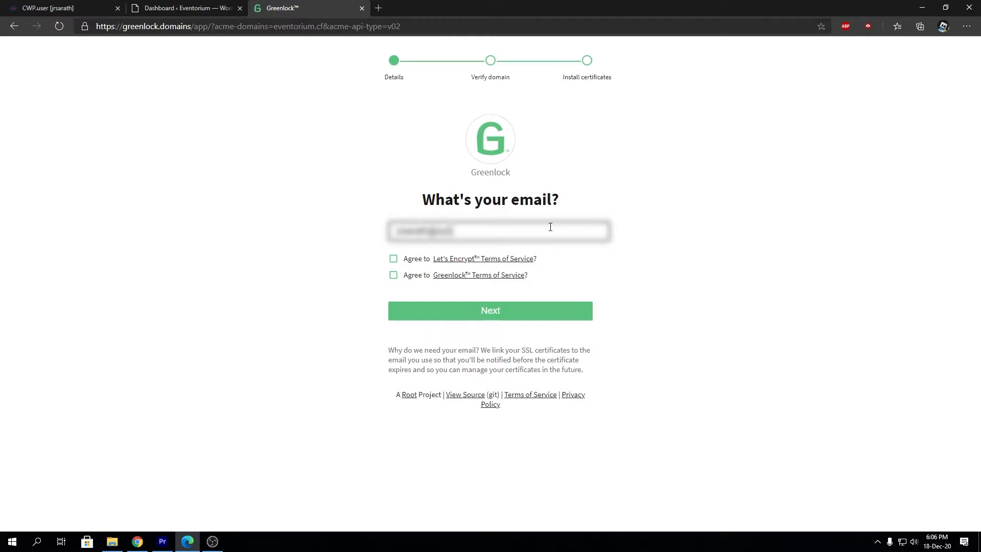
key("Tab")
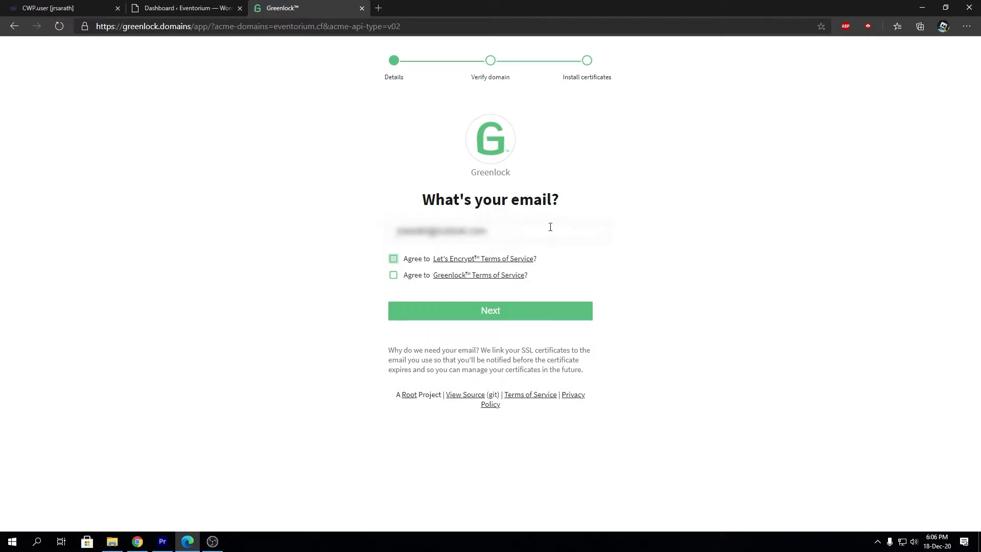
left_click(394, 276)
left_click(463, 313)
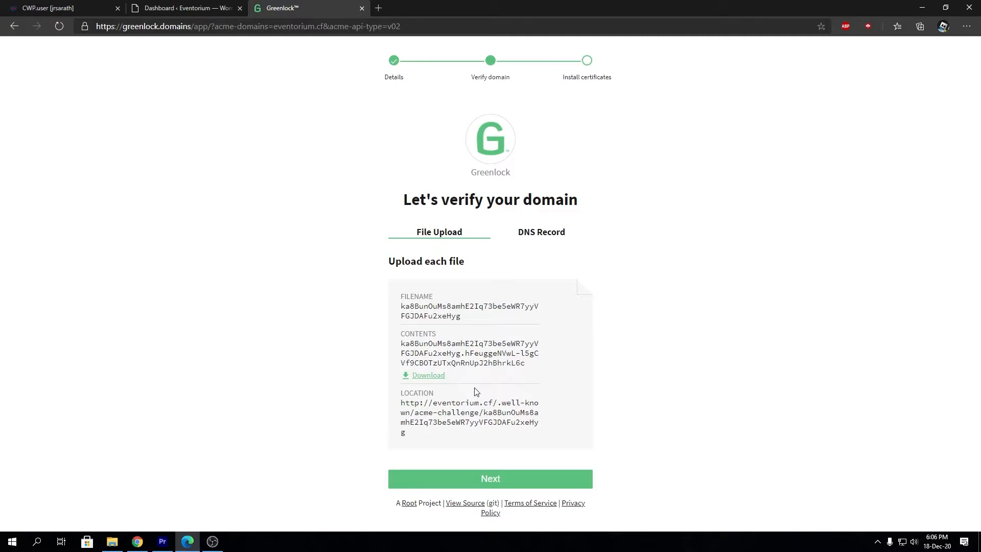
Open CWP's File Manager in public_html, checking Greenlock's .well-known challenge location
left_click(89, 7)
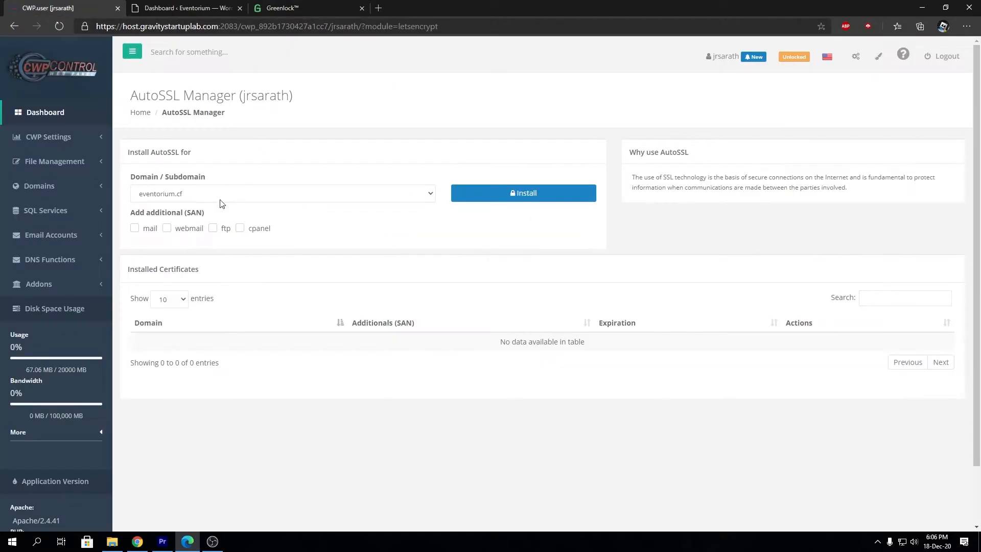
left_click(55, 169)
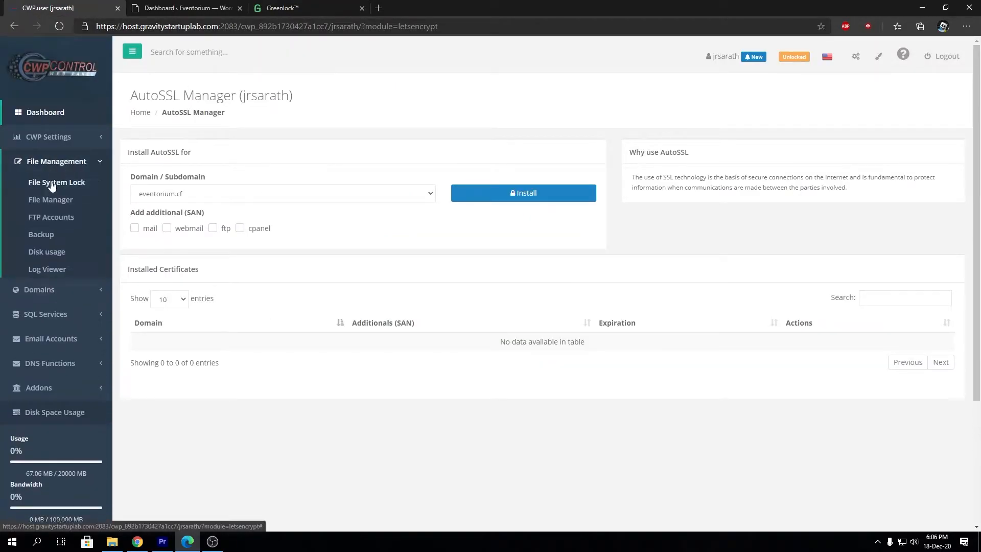
left_click(56, 205)
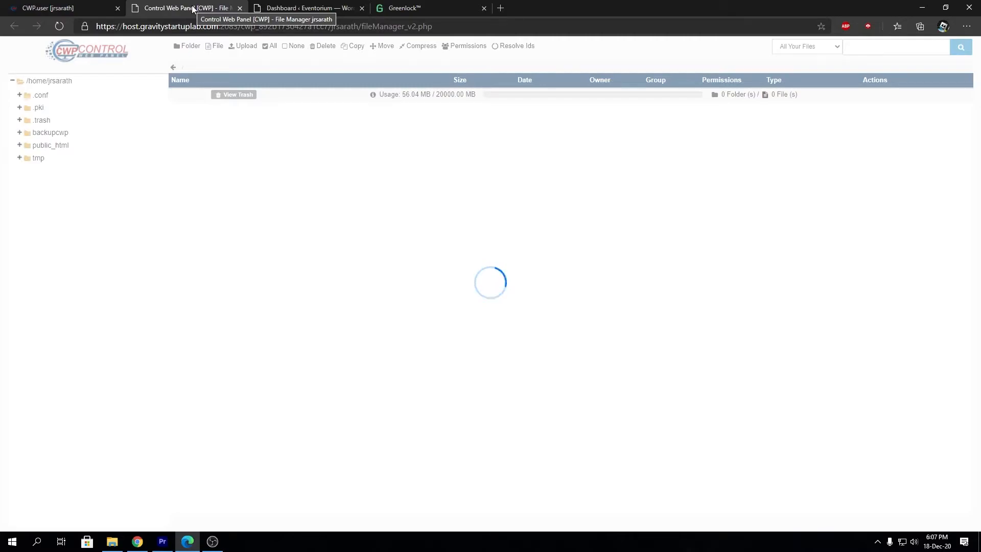
left_click(404, 8)
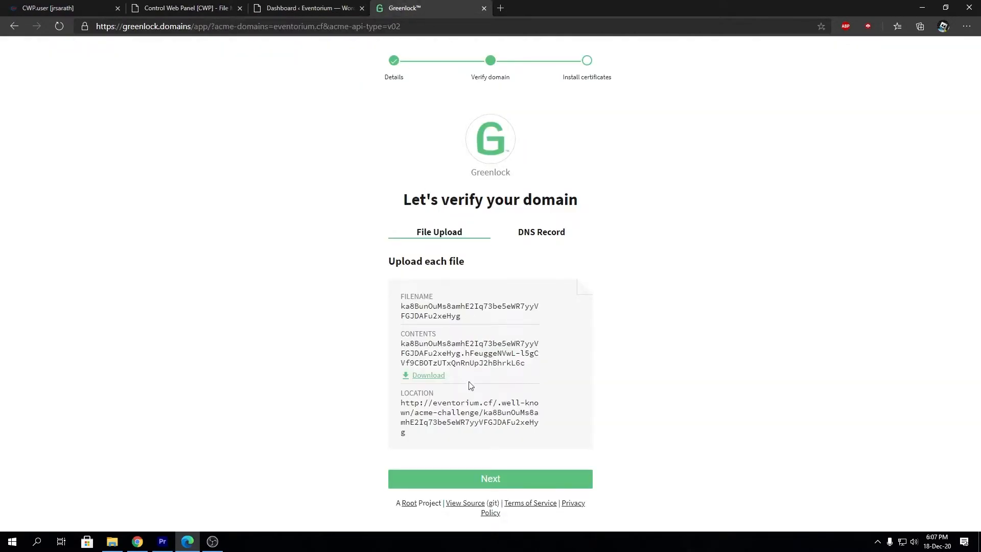
left_click_drag(499, 404, 411, 417)
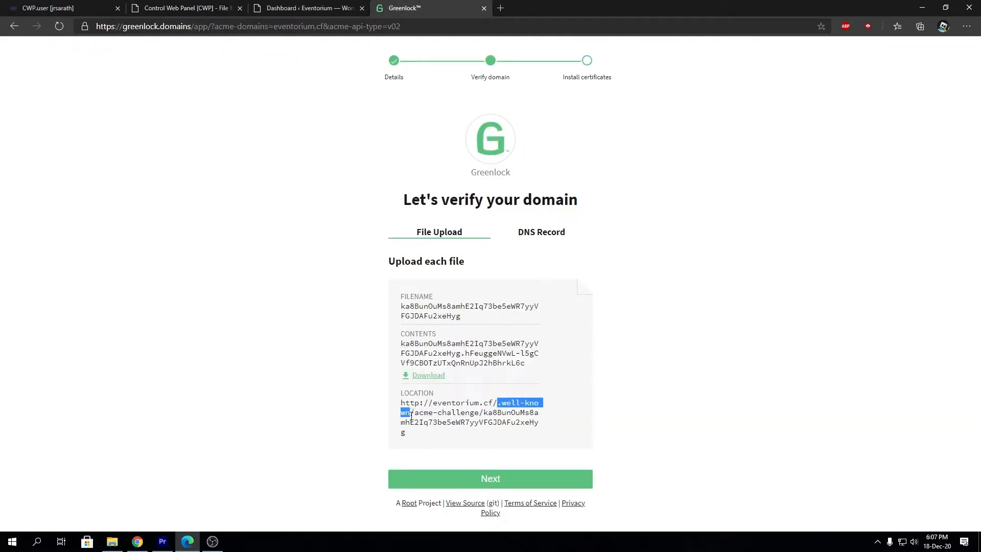
left_click(185, 8)
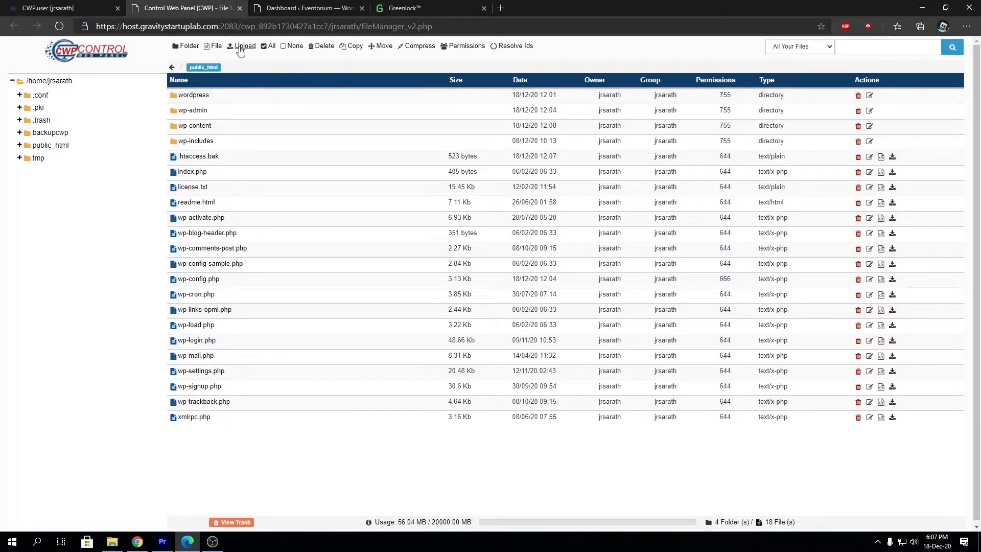
Create a .well-known folder in public_html and open it
left_click(197, 49)
type(".well-known")
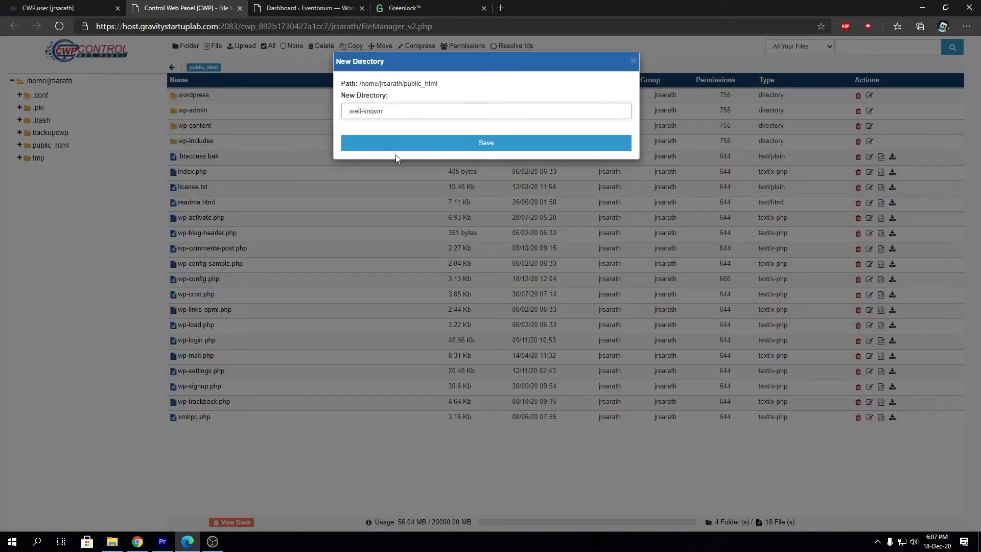
left_click(421, 148)
left_click(398, 9)
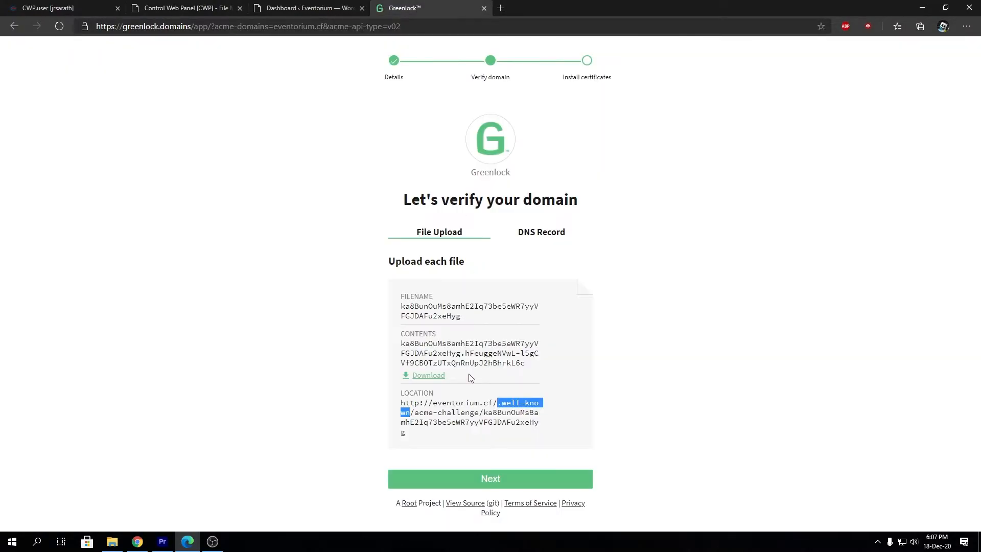
left_click_drag(415, 412, 476, 413)
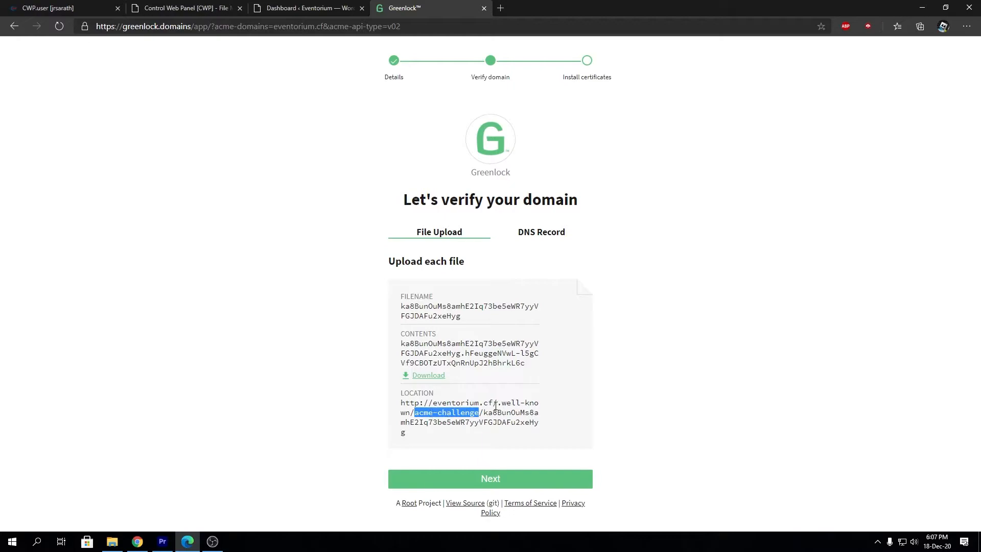
left_click_drag(495, 404, 501, 403)
left_click(156, 7)
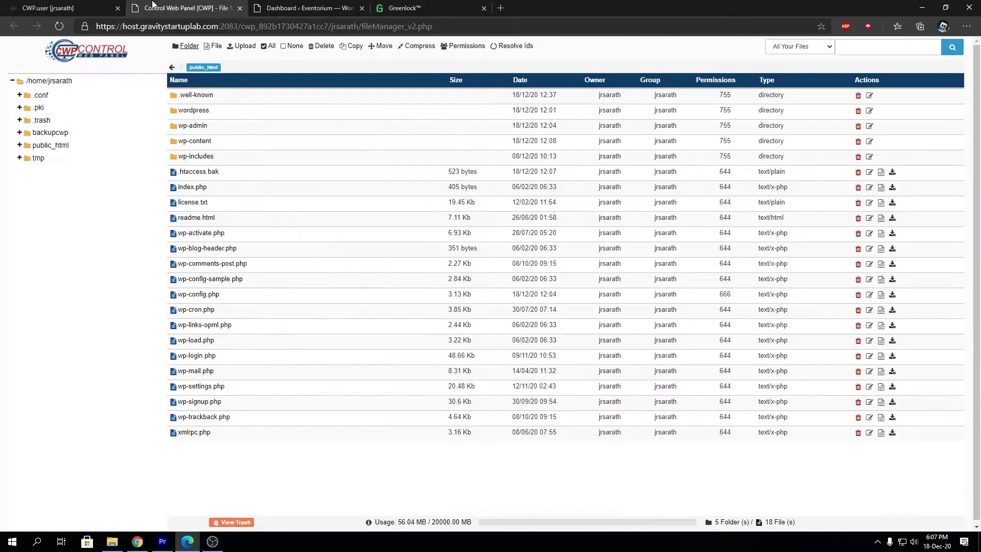
double_click(256, 100)
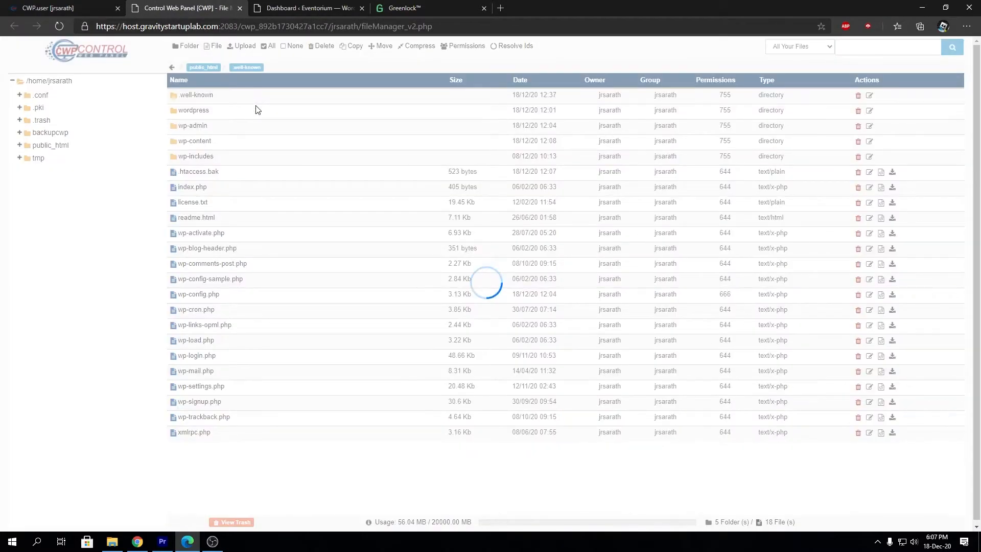
Create an acme-challenge folder inside .well-known
left_click(186, 47)
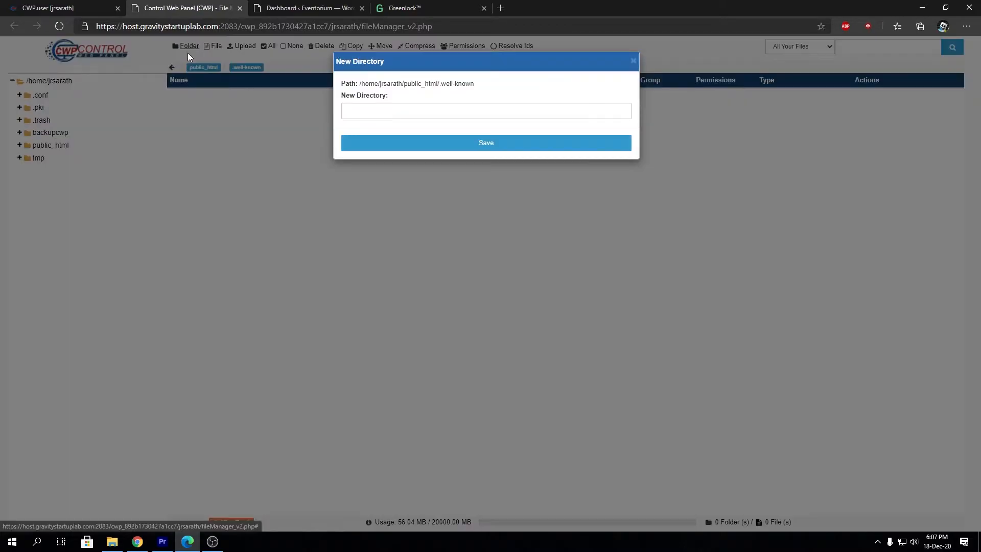
left_click(400, 113)
type("acme-challenge")
left_click(410, 145)
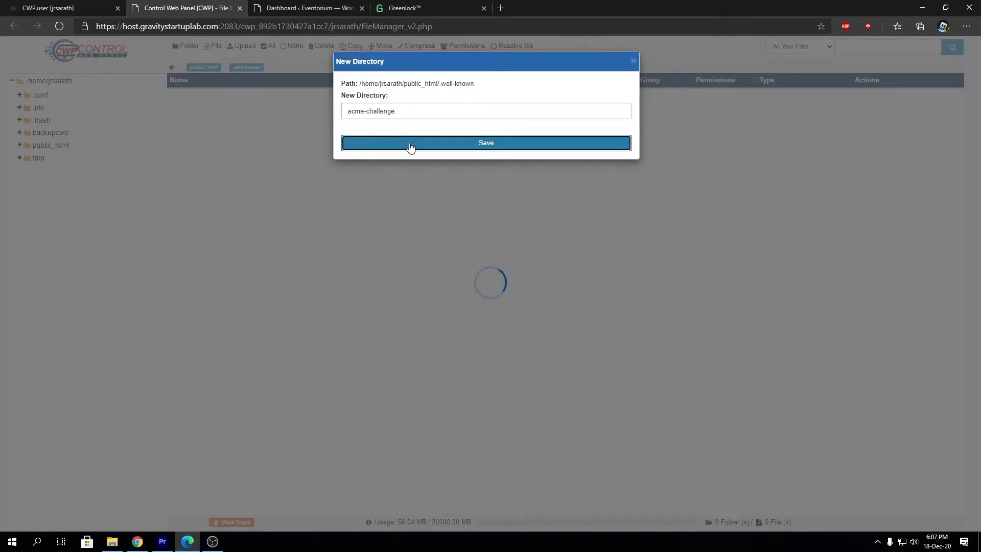
Download Greenlock's challenge file and upload it into the acme-challenge folder
left_click(401, 5)
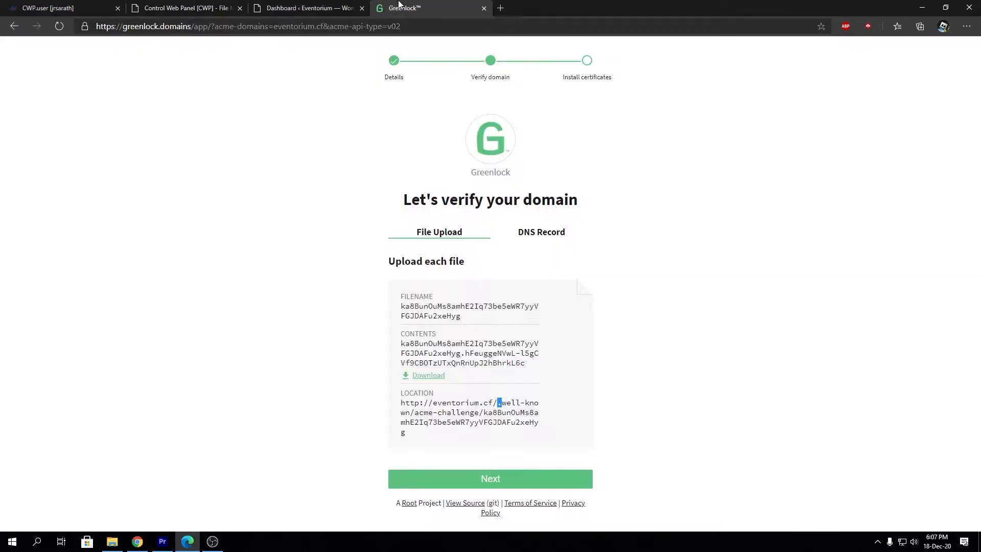
left_click(424, 377)
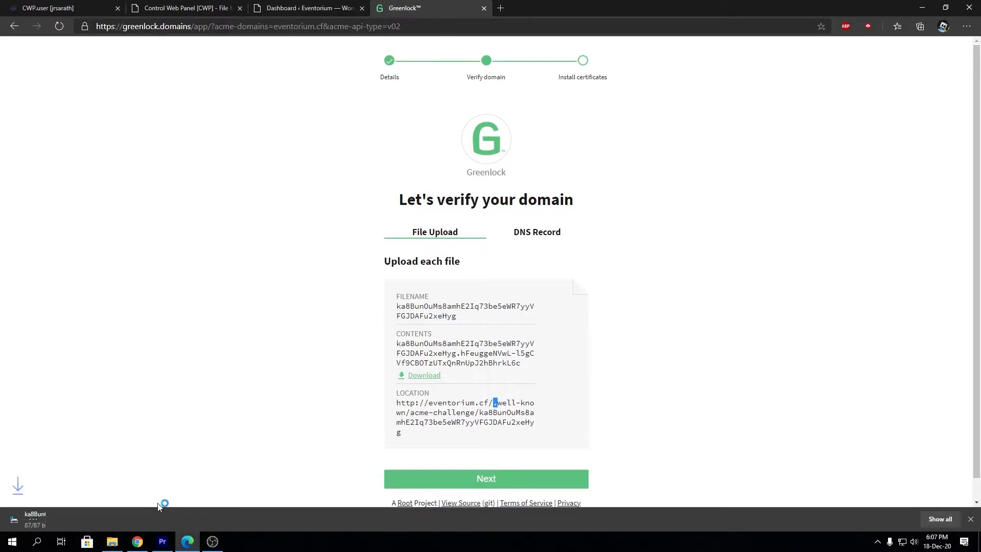
left_click(248, 5)
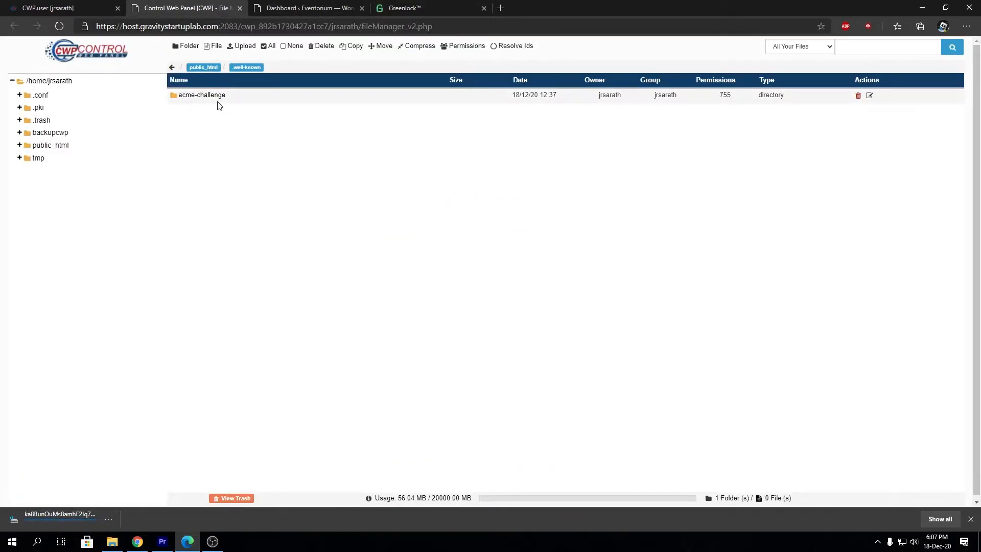
double_click(249, 102)
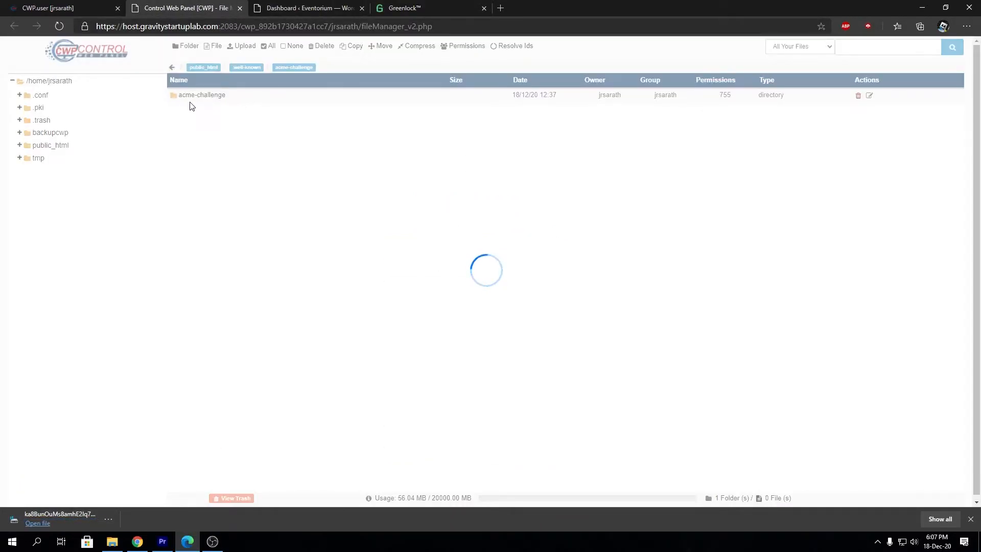
left_click(242, 46)
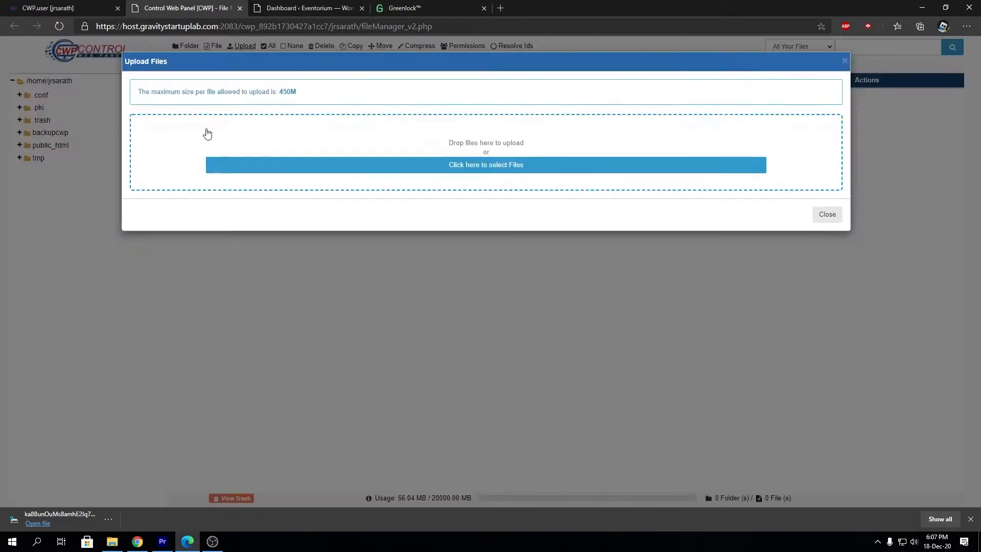
left_click_drag(78, 515, 307, 136)
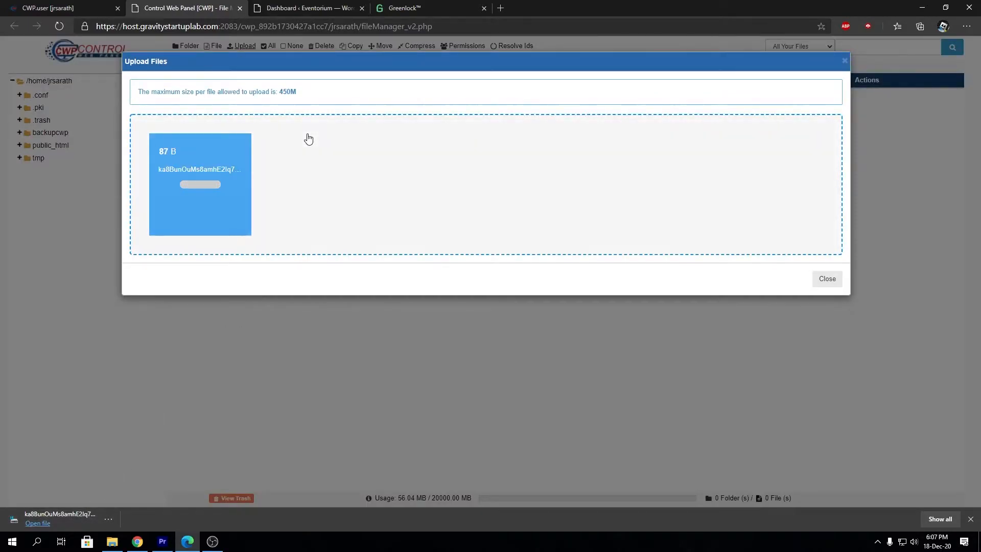
left_click(824, 278)
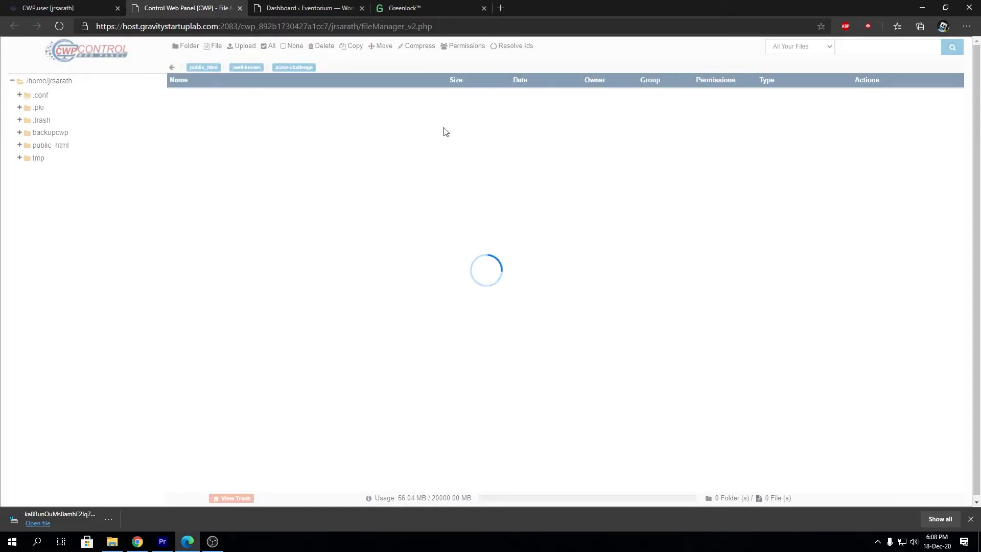
Show Greenlock's DNS Record verification with the _acme-challenge TXT host and value
left_click(306, 8)
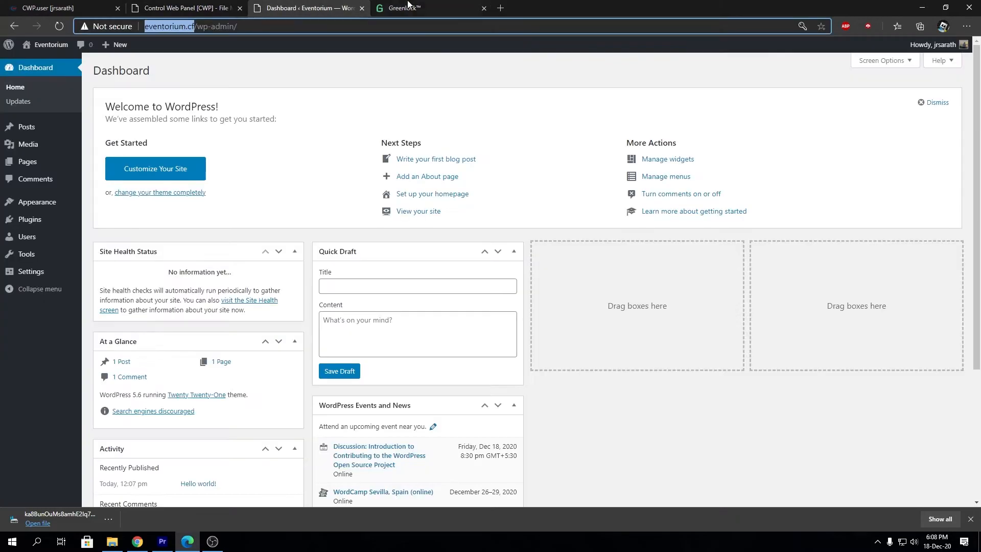
left_click(403, 7)
scroll(506, 450, "down", 1)
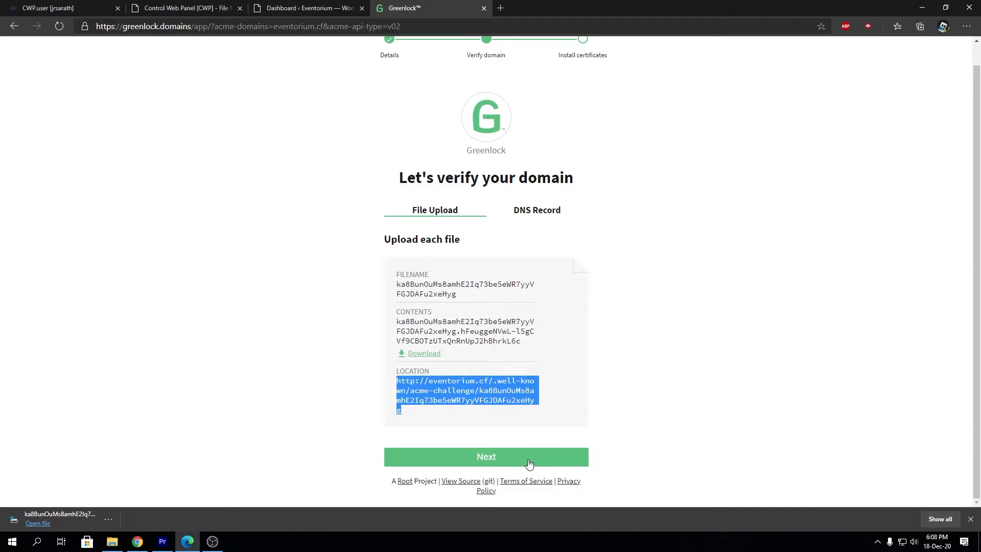
left_click(645, 405)
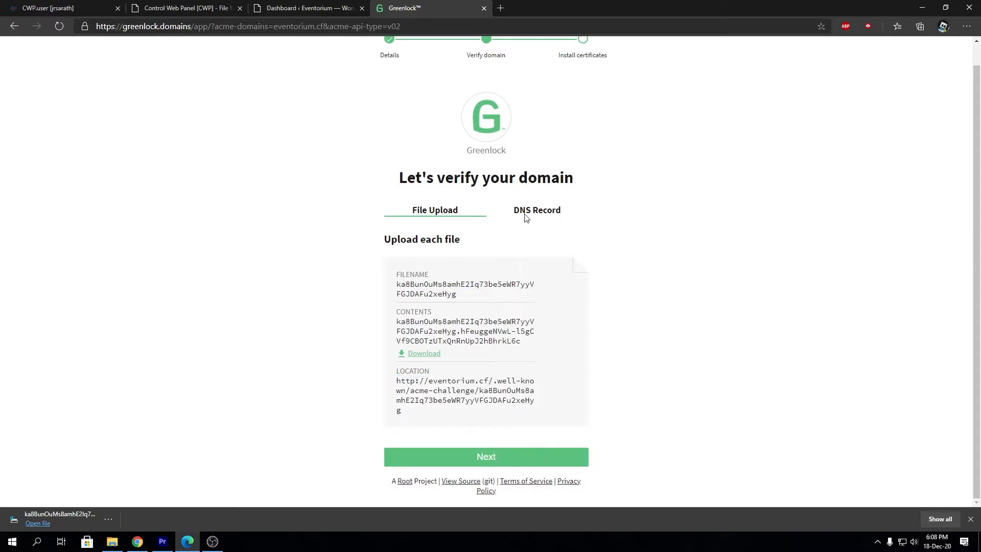
left_click(537, 213)
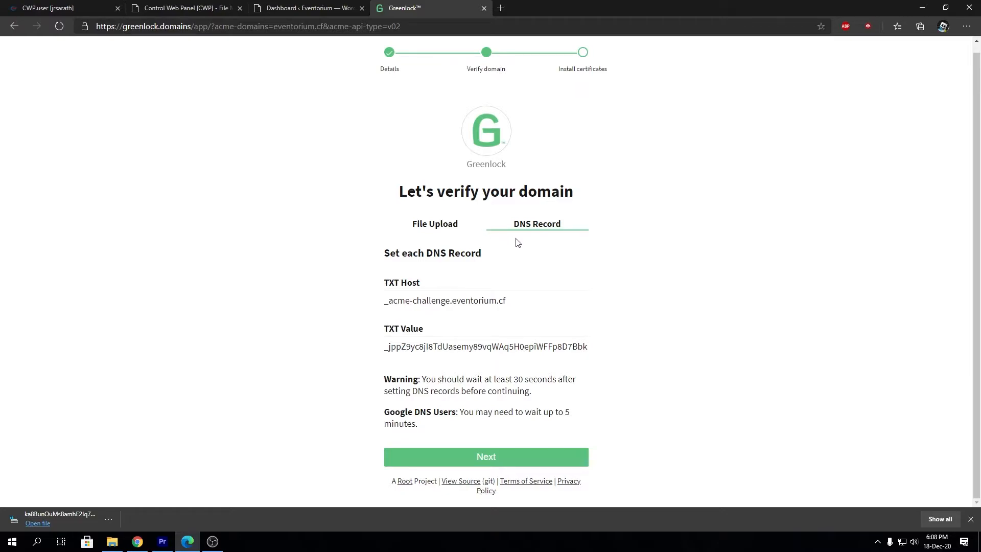
left_click(456, 231)
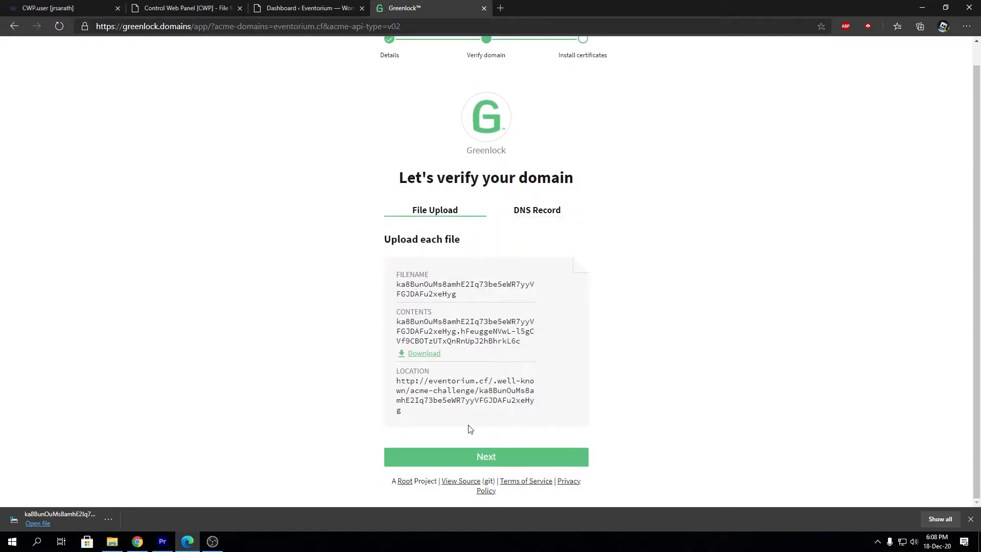
left_click(547, 216)
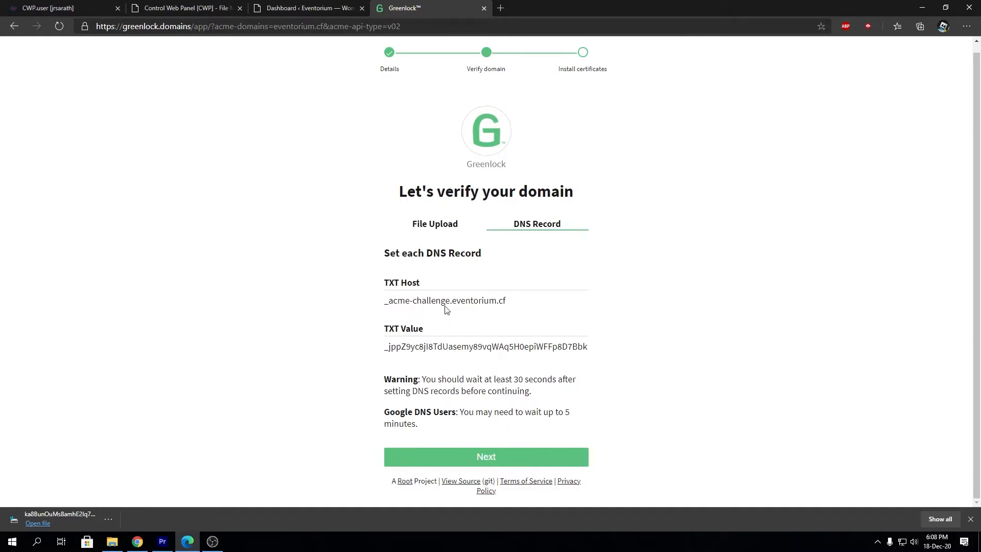
left_click_drag(450, 300, 376, 303)
key("ctrl+c")
left_click(399, 282)
Close the CWP File Manager tab and return to the main CWP panel
left_click(284, 6)
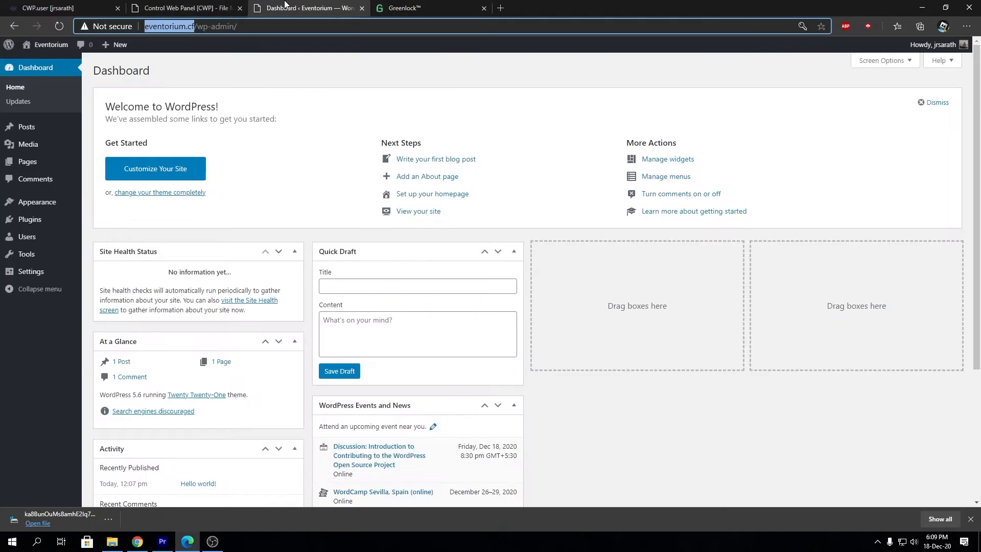
left_click(234, 5)
left_click(240, 9)
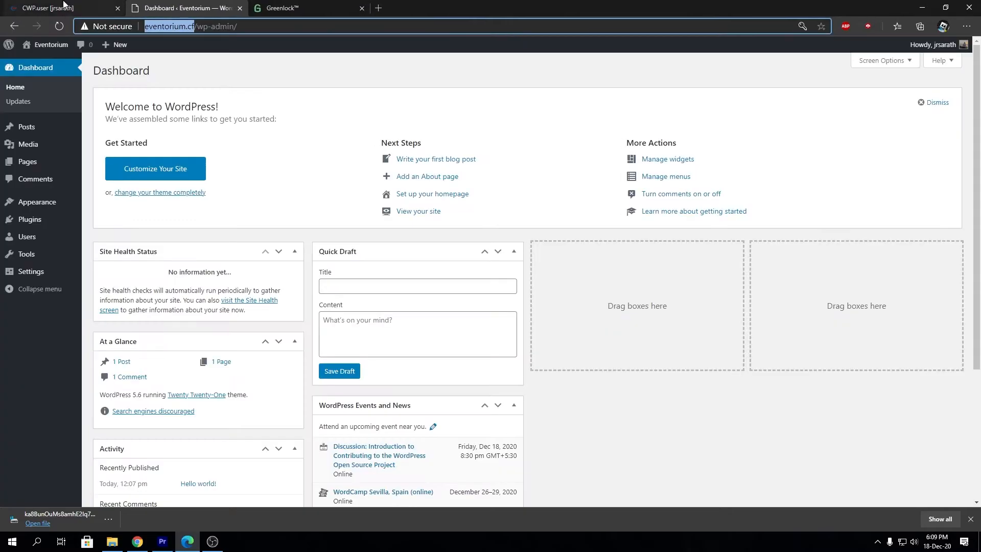
left_click(49, 7)
Open DNS Zone Editor from the dashboard's DNS Functions section
left_click(38, 113)
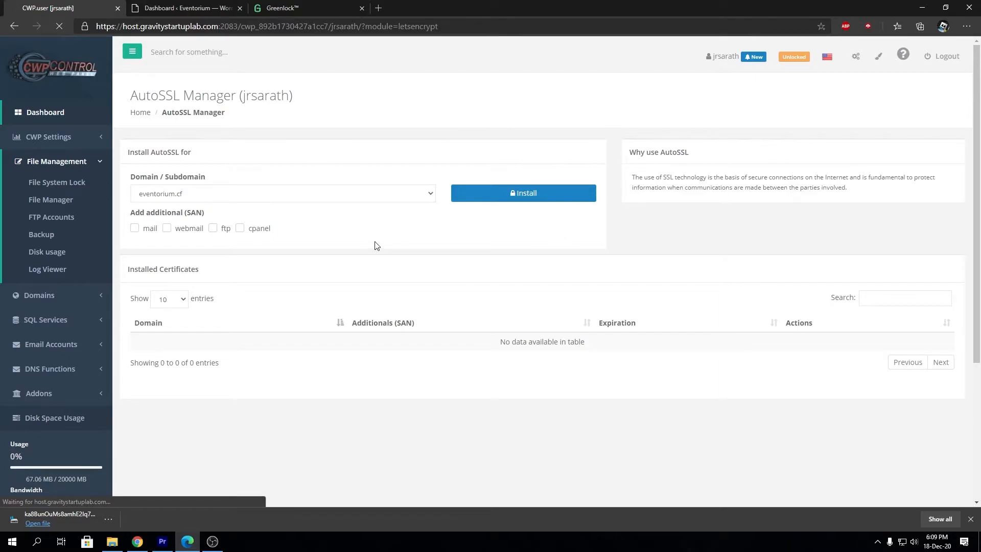
scroll(479, 252, "down", 5)
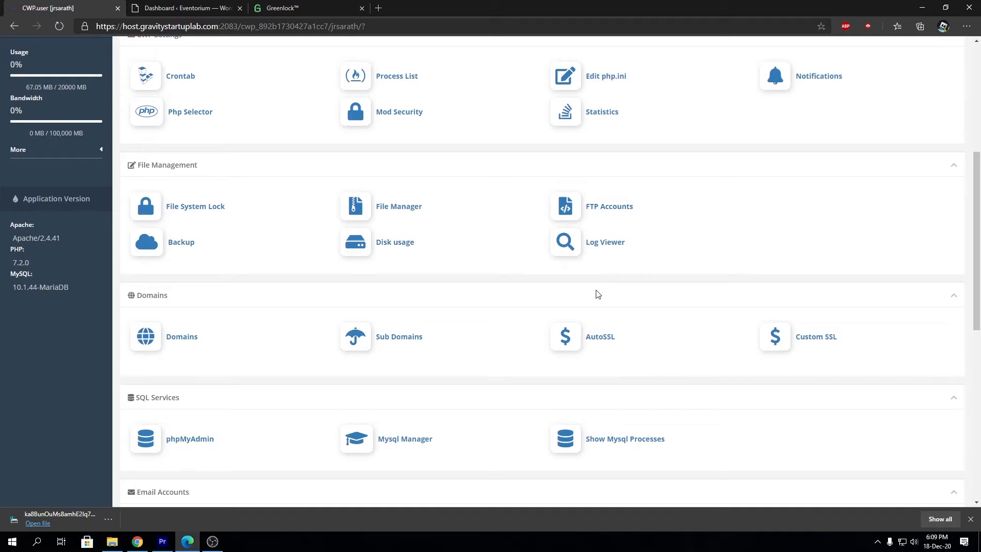
scroll(597, 294, "down", 6)
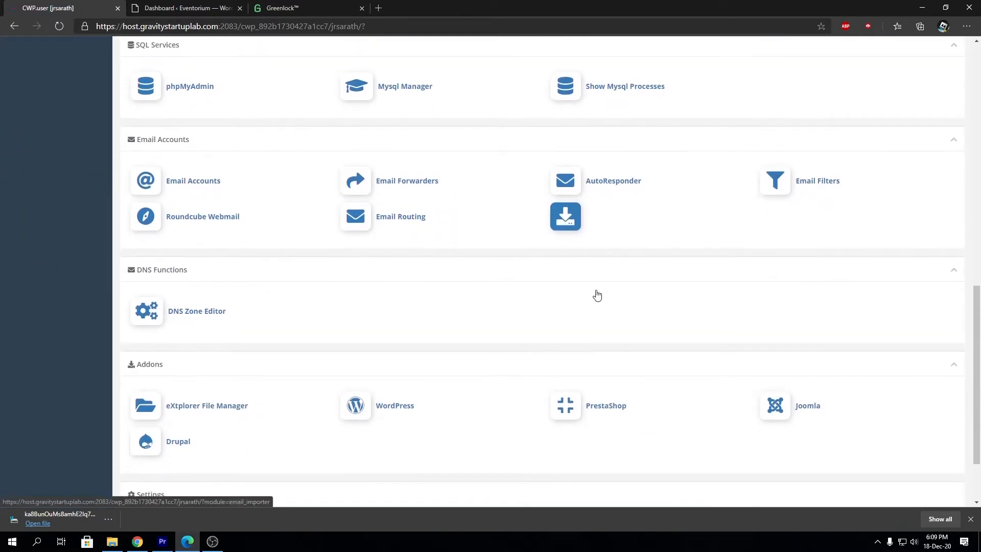
left_click(193, 312)
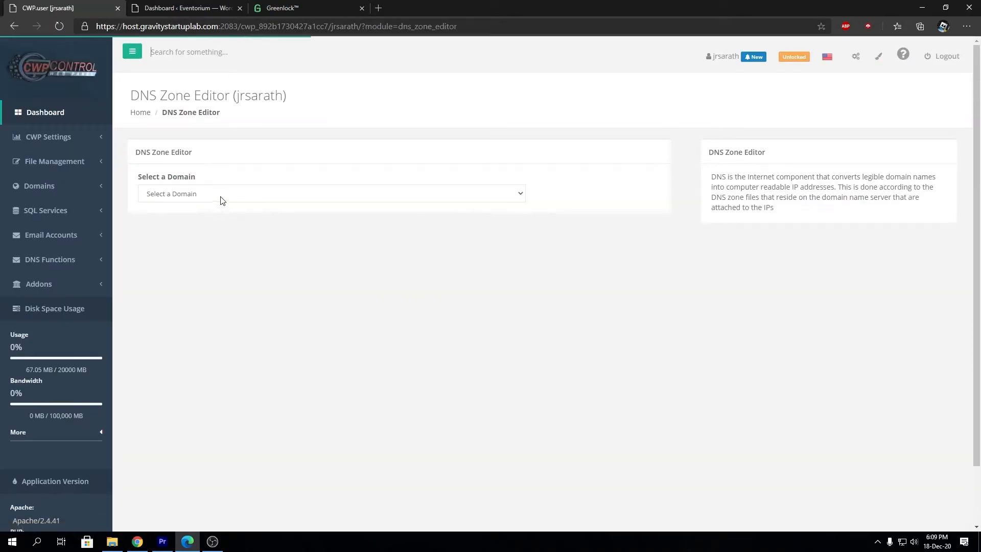
Select eventorium.cf in the DNS Zone Editor to load its records
left_click(224, 196)
left_click(219, 218)
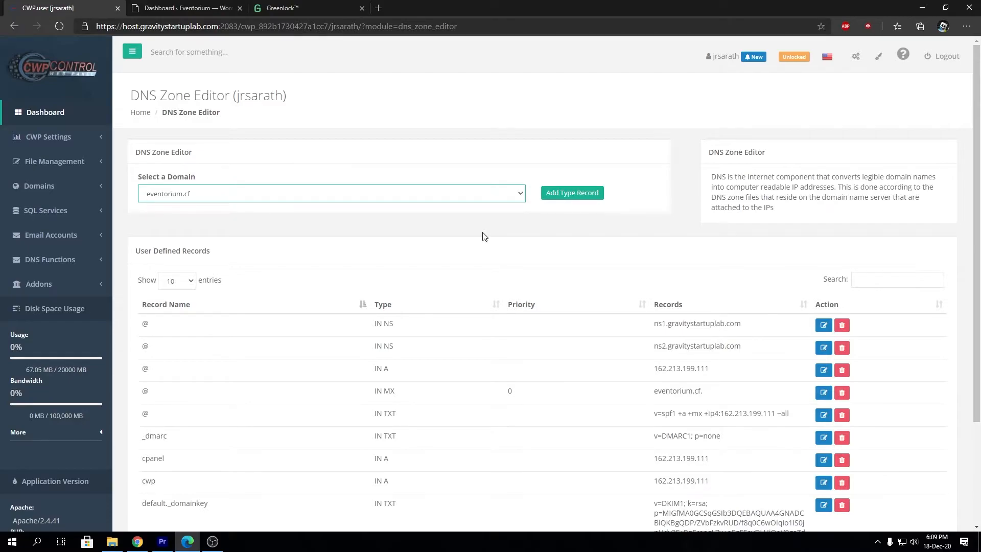
left_click(212, 199)
left_click(190, 220)
left_click(198, 6)
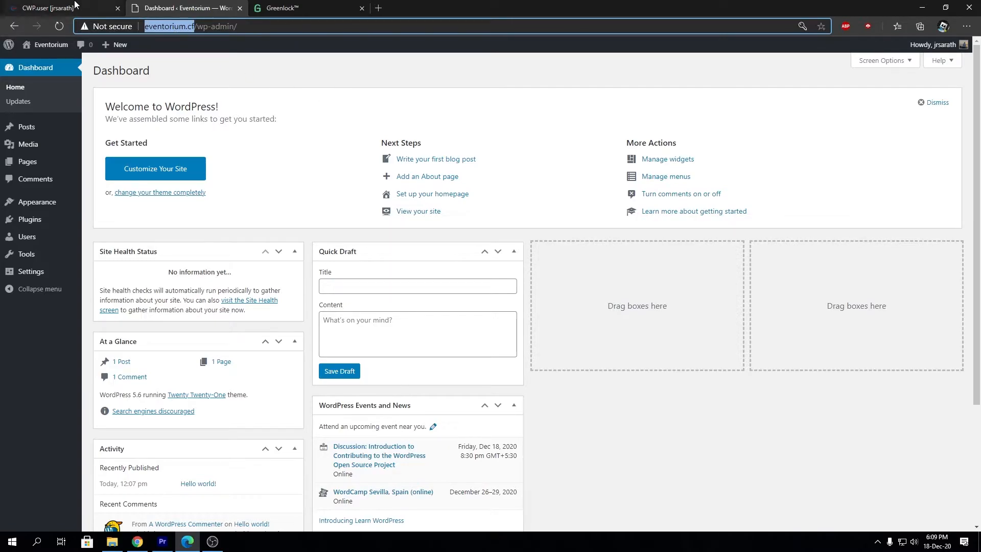
left_click(48, 8)
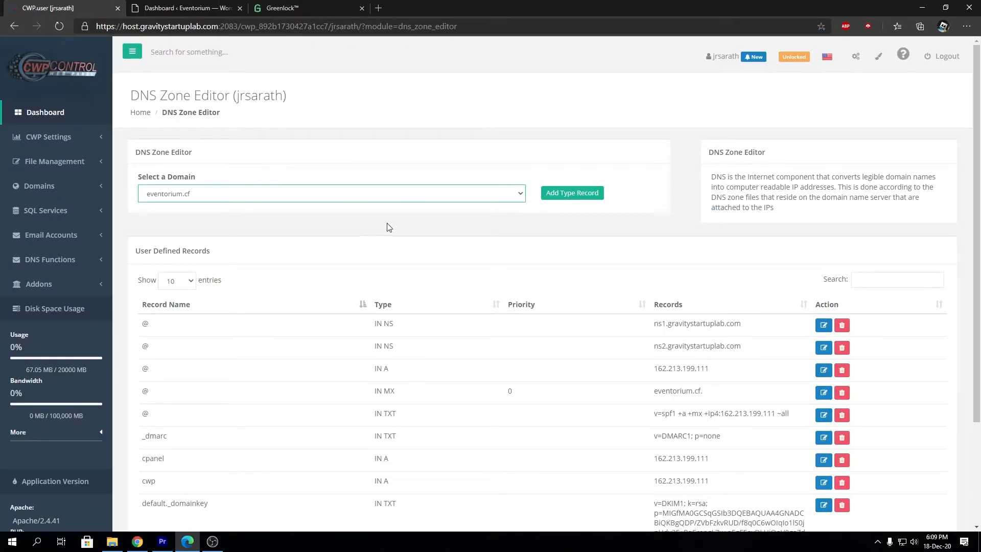
Start a new TXT Text record entry for the domain
left_click(563, 199)
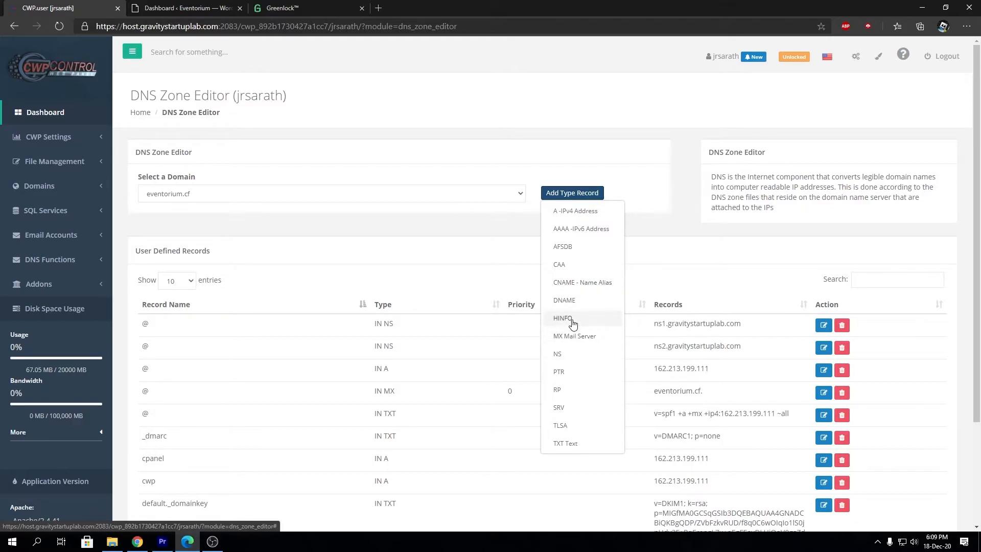
scroll(573, 324, "down", 3)
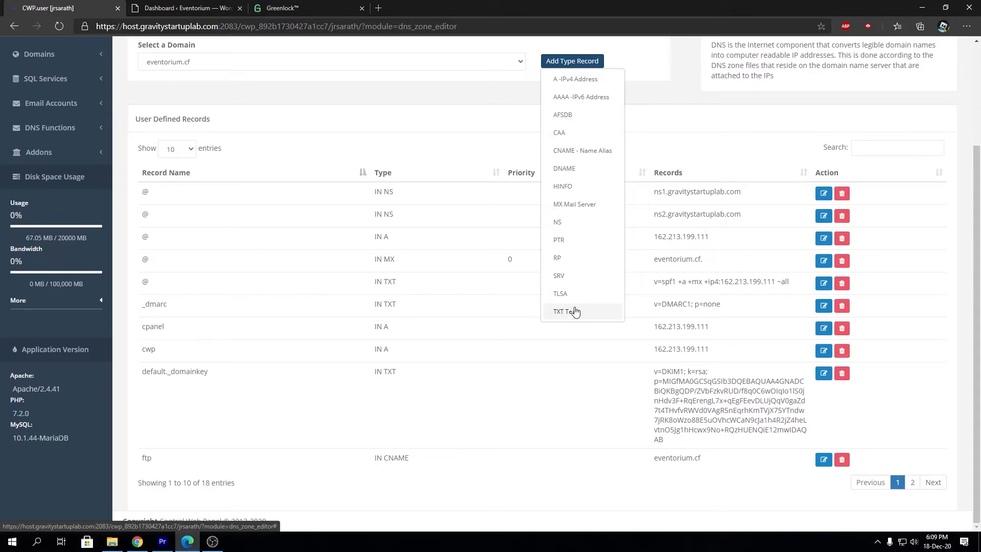
left_click(575, 311)
left_click(287, 6)
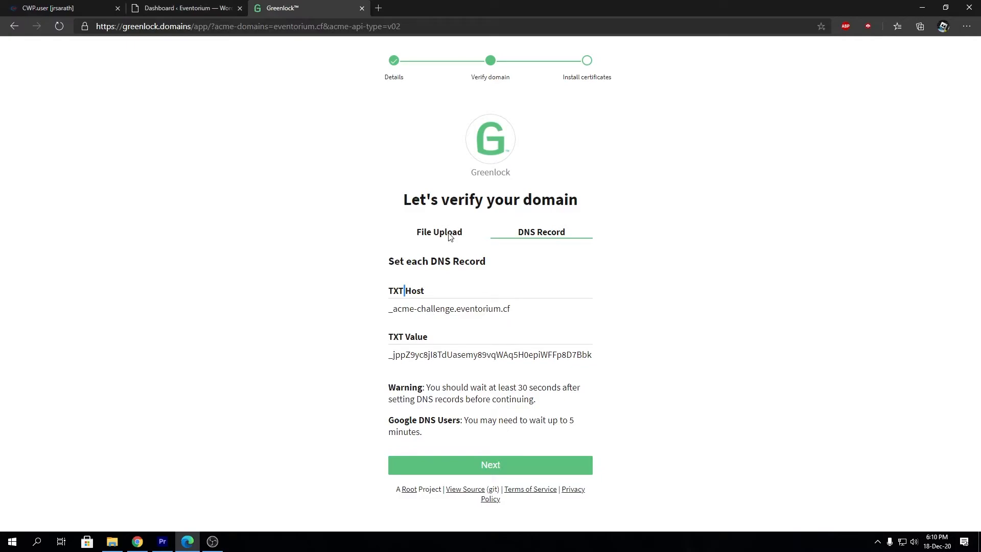
left_click(48, 7)
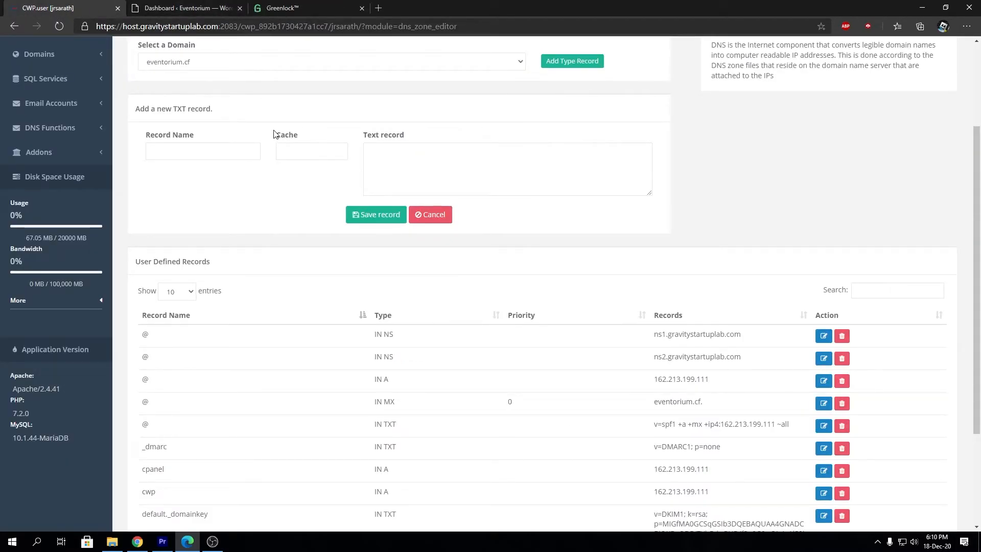
scroll(261, 168, "up", 2)
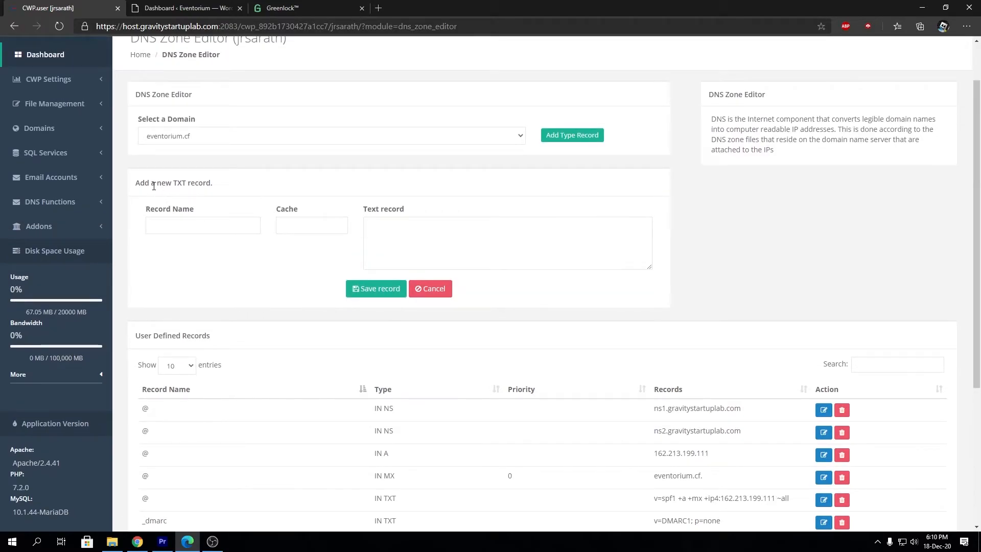
left_click(488, 139)
left_click(559, 155)
left_click_drag(139, 183, 226, 190)
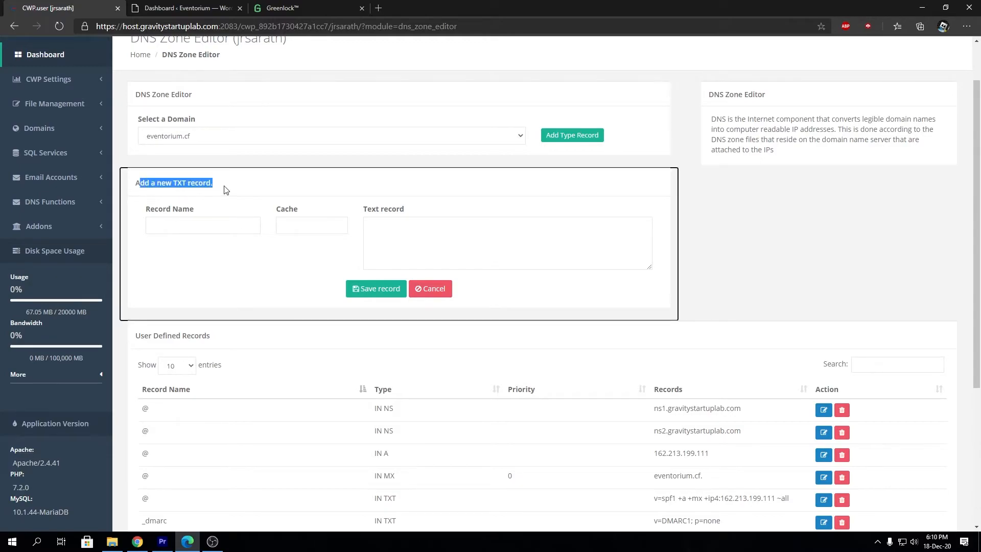
Enter _acme-challenge, copied from Greenlock's page, as the TXT record name
left_click(225, 225)
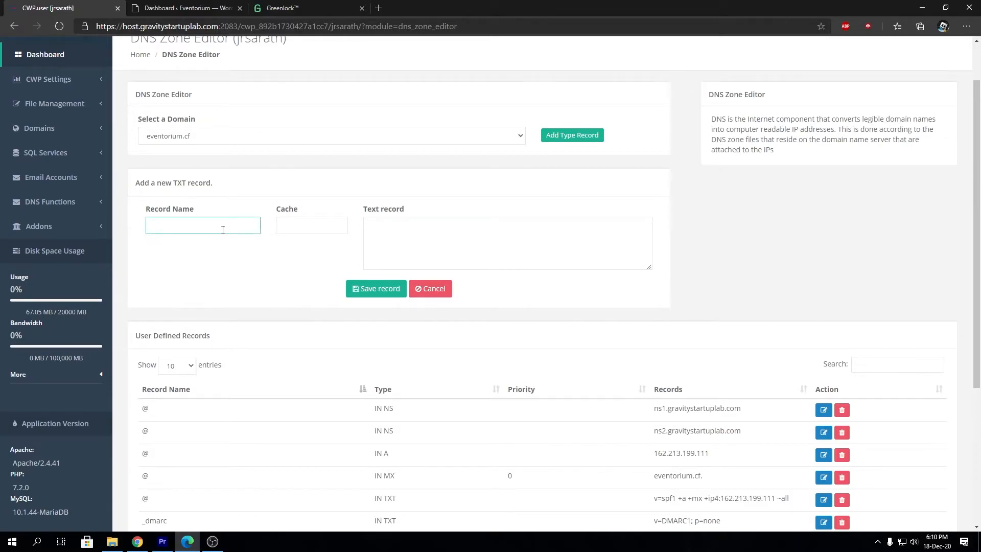
left_click(304, 10)
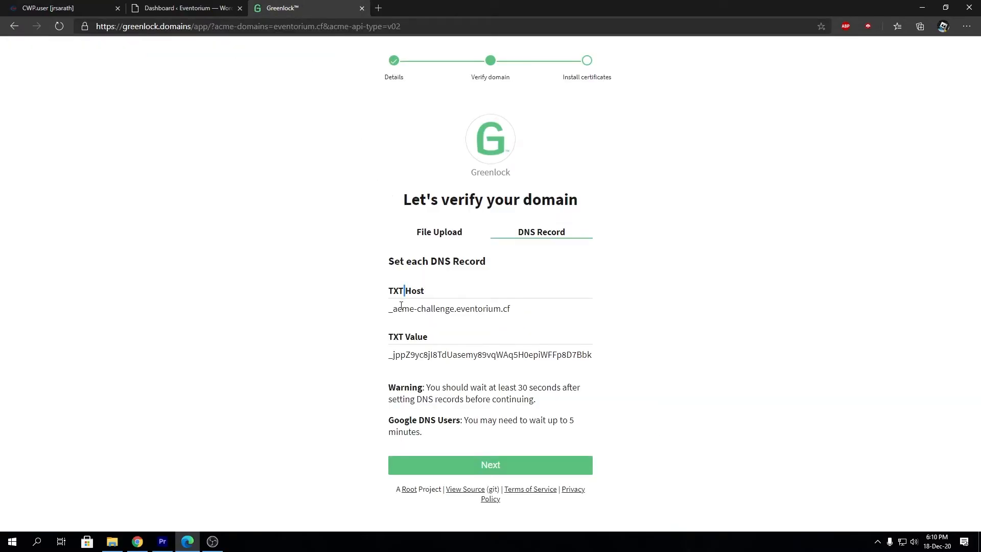
left_click_drag(389, 309, 450, 309)
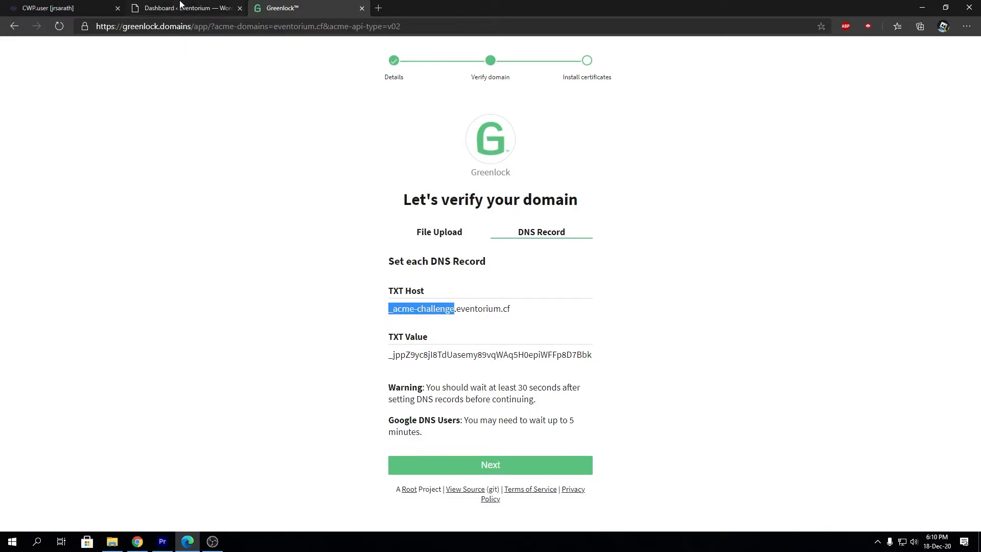
left_click(179, 5)
left_click(63, 10)
key("ctrl+v")
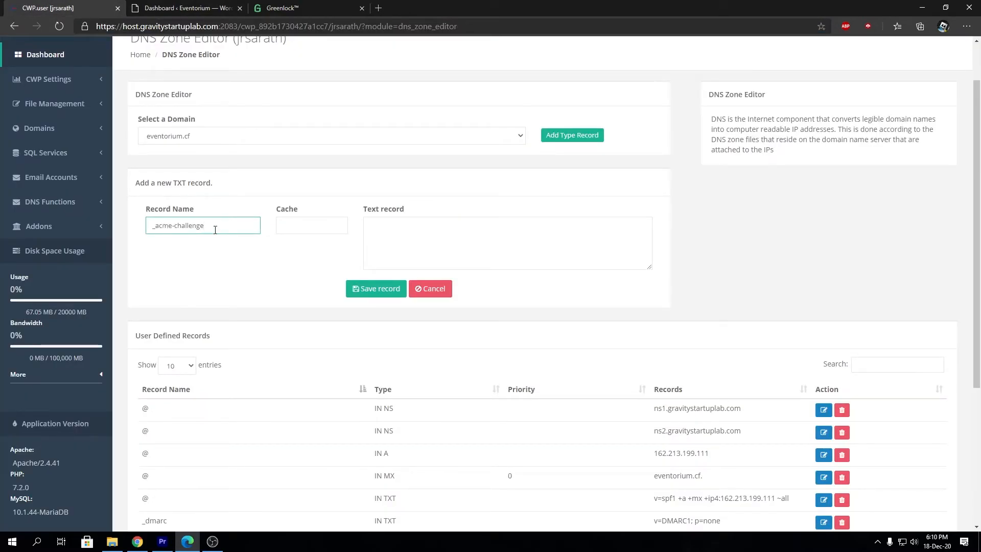
Paste Greenlock's TXT challenge value into the Text record field
left_click(296, 225)
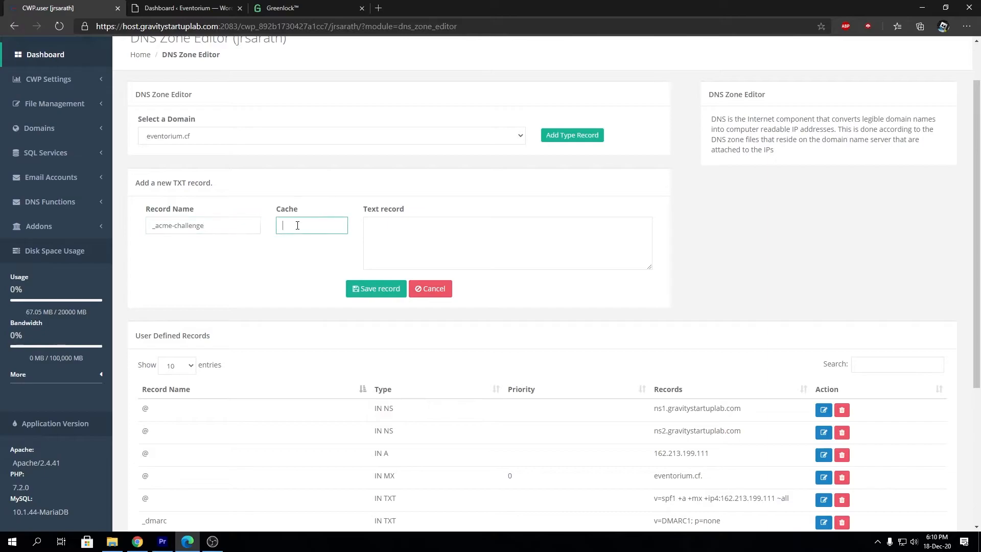
left_click(501, 235)
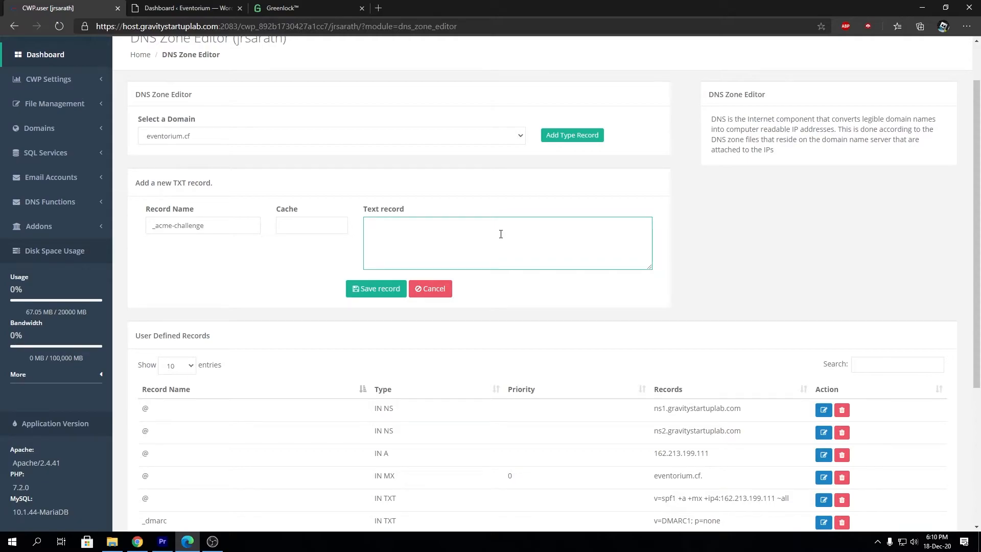
left_click(327, 4)
left_click(198, 9)
left_click(84, 3)
left_click(282, 8)
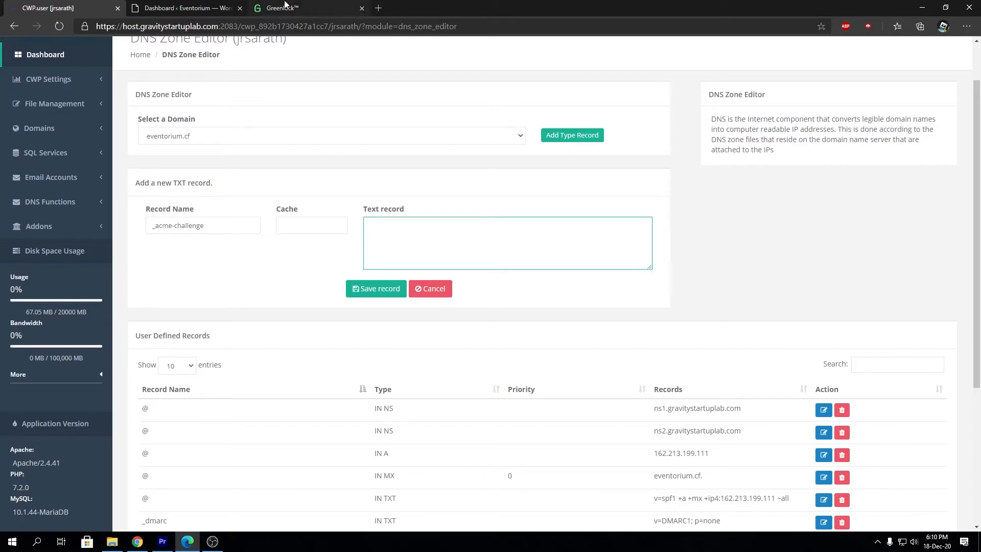
double_click(420, 353)
key("ctrl+c")
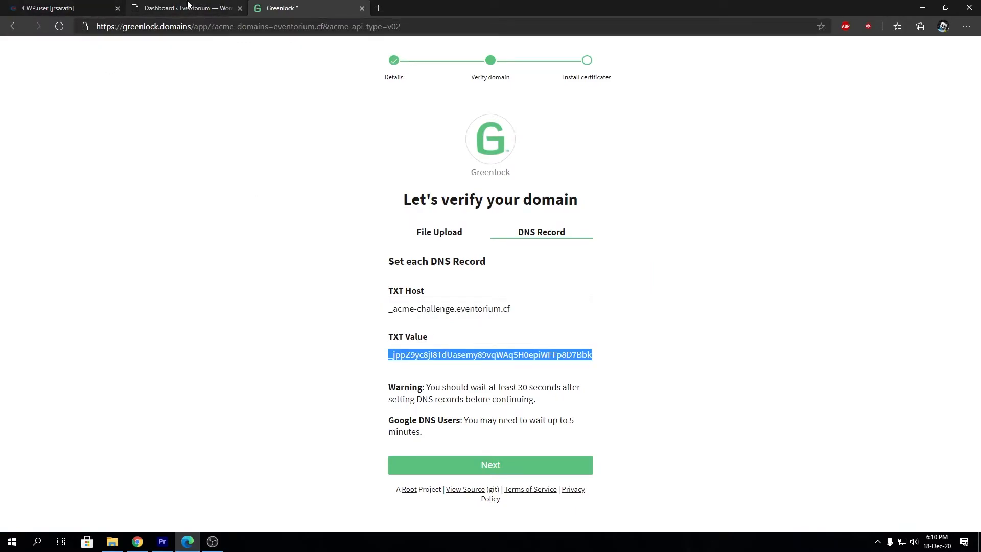
left_click(97, 5)
key("ctrl+v")
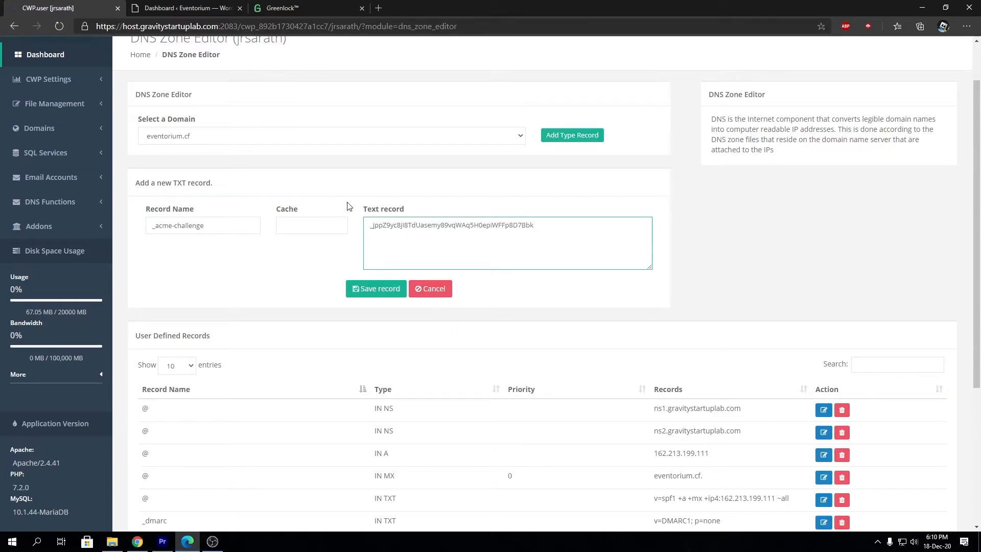
Save the new _acme-challenge TXT record for eventorium.cf
left_click(368, 290)
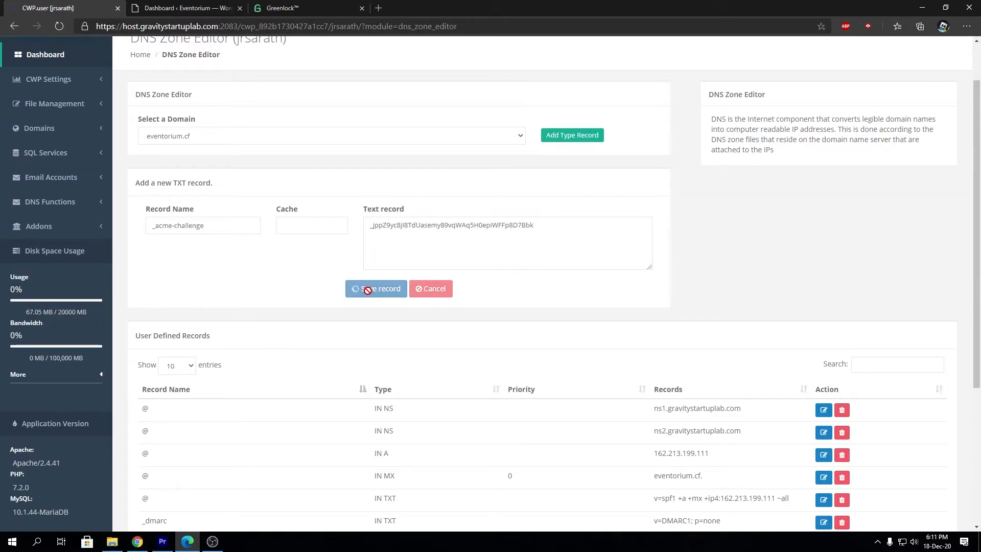
left_click(369, 287)
left_click(281, 8)
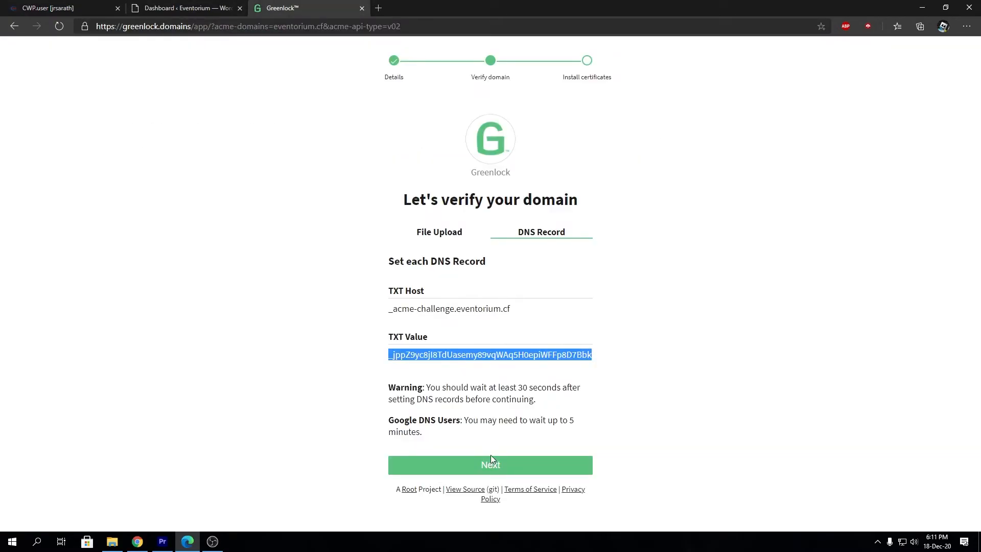
left_click(225, 6)
Copy the full TXT host name from Greenlock's verification page
left_click(94, 4)
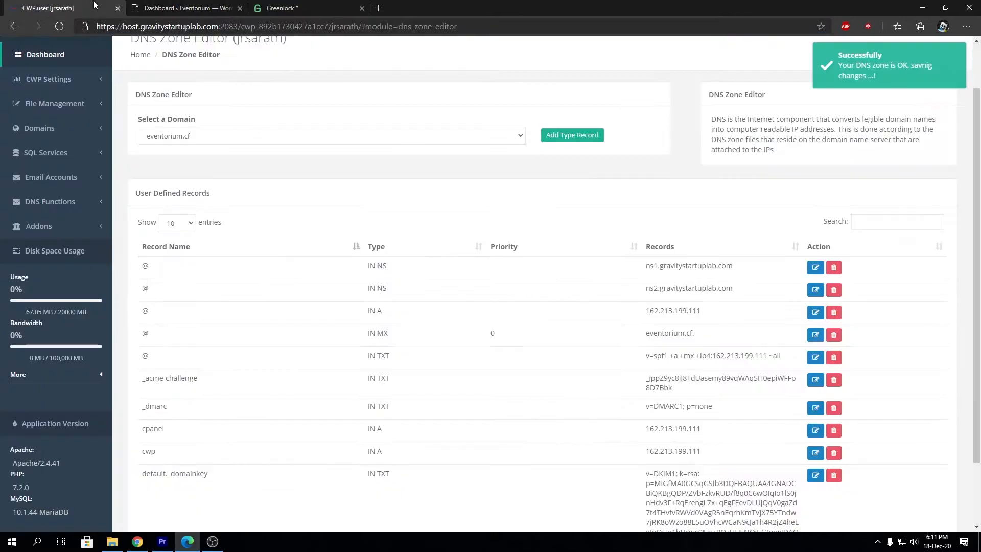
left_click(281, 8)
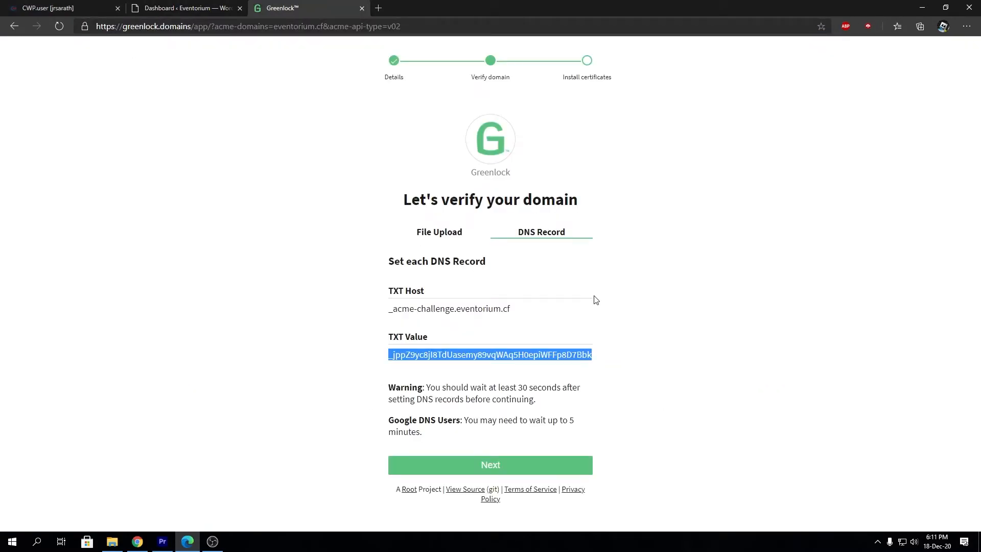
triple_click(484, 308)
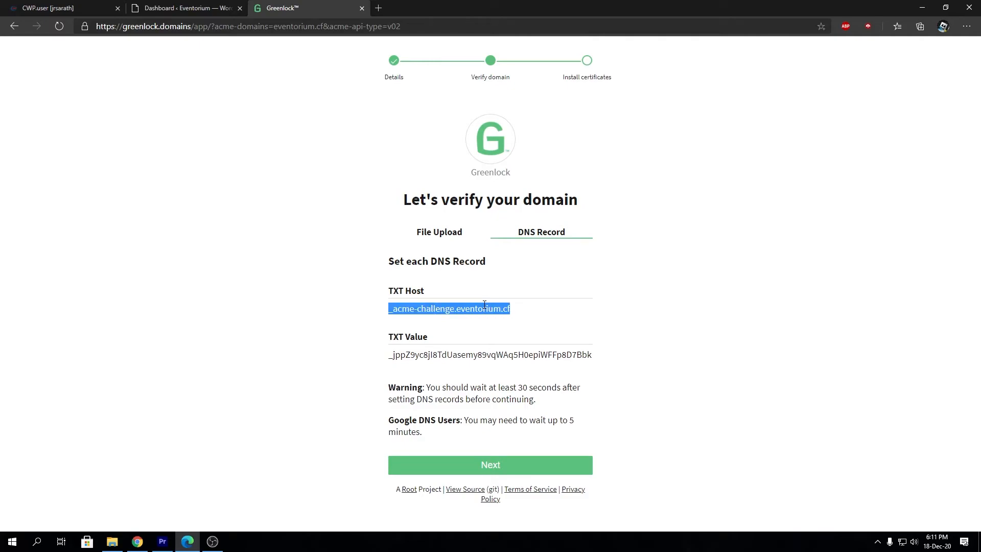
Search Google for 'dig tool goo' and open the Google Admin Toolbox Dig result
left_click(378, 8)
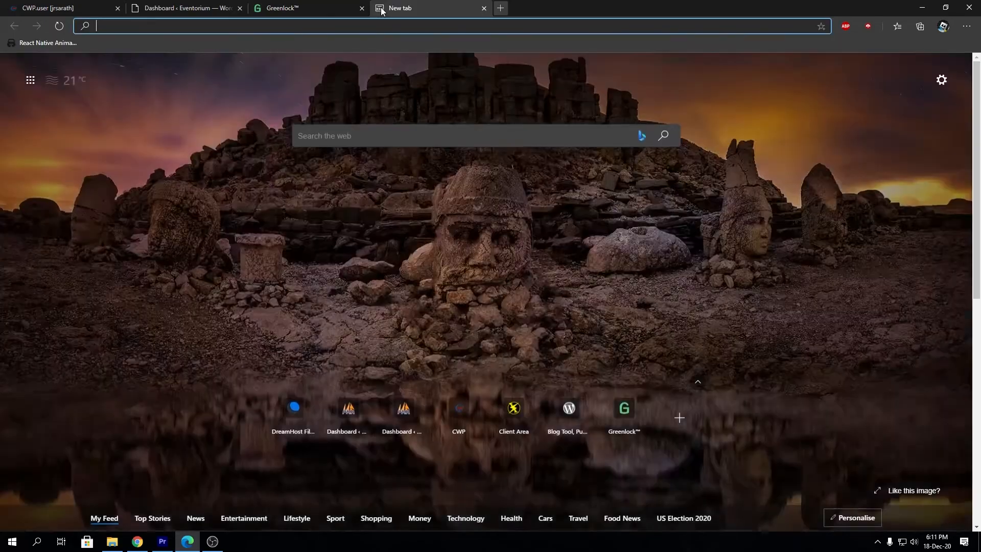
type("dig tool goo")
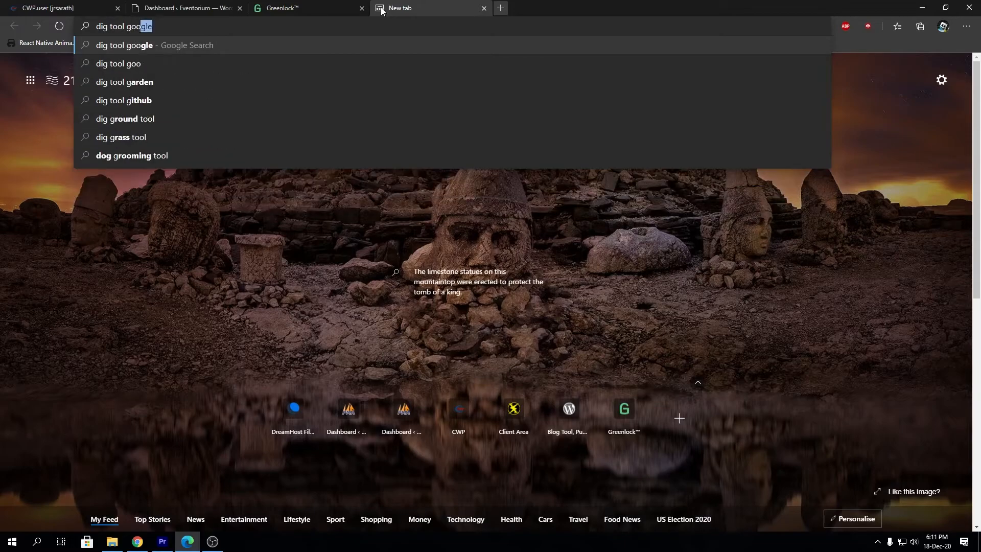
key("Return")
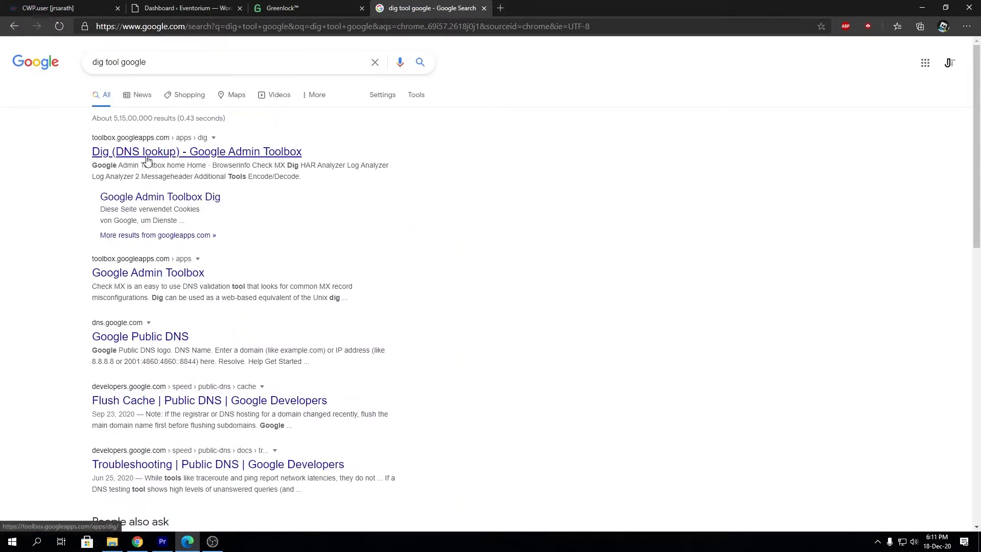
left_click(143, 159)
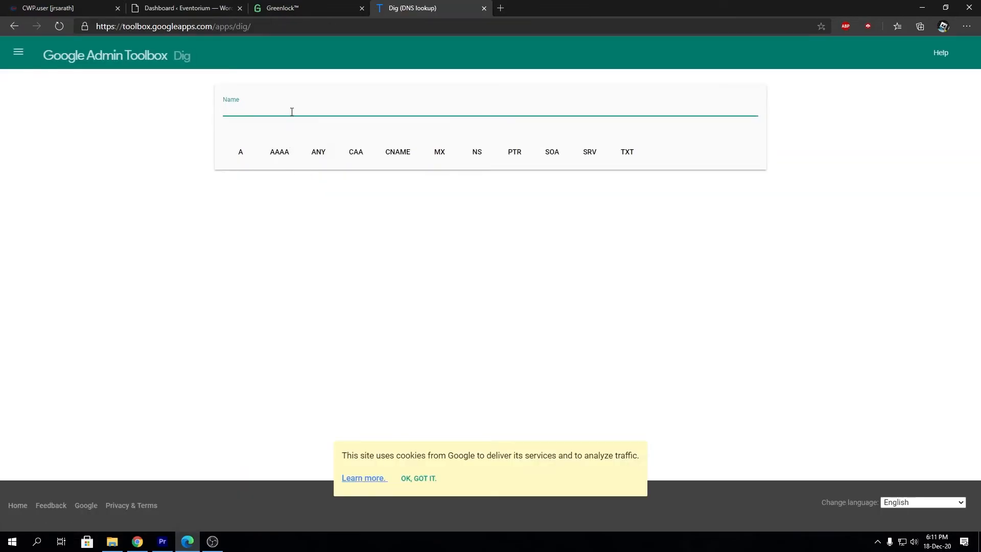
Look up the TXT record for _acme-challenge.eventorium.cf in the Dig tool
left_click(421, 481)
left_click(184, 8)
left_click(297, 7)
triple_click(458, 310)
key("ctrl+c")
key("ctrl+Tab")
left_click(416, 112)
key("ctrl+v")
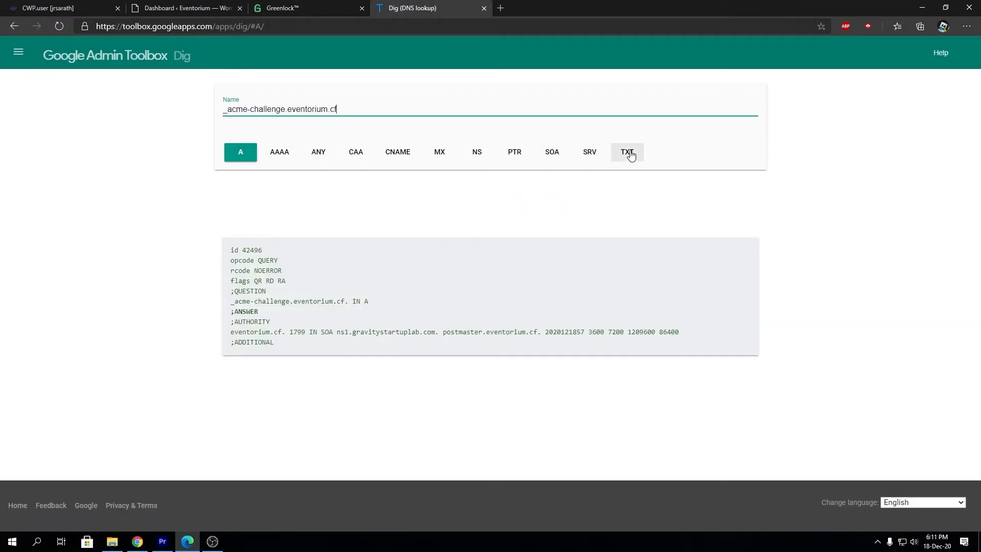
left_click(630, 155)
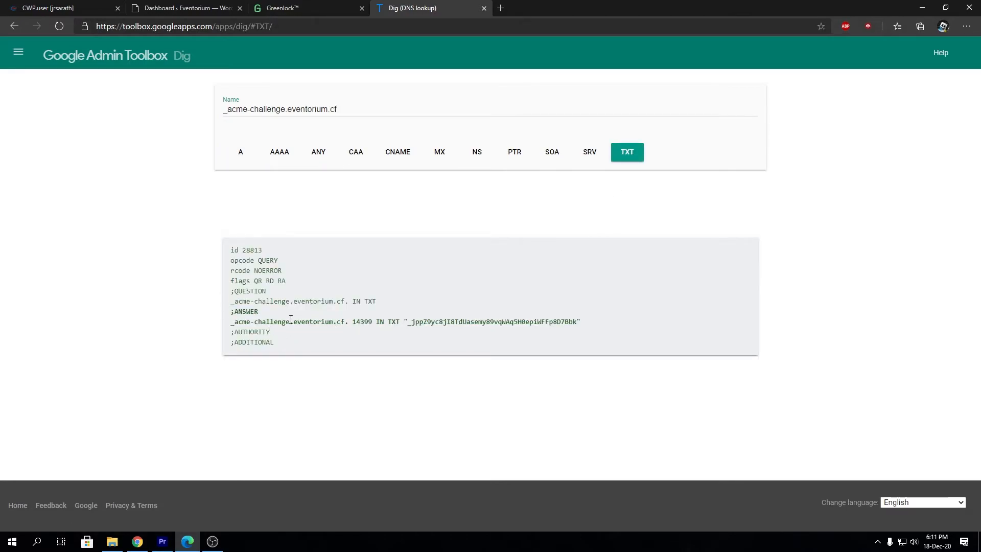
Match Dig's returned TXT value against Greenlock's, then have Greenlock verify the domain
left_click(297, 6)
left_click(405, 353)
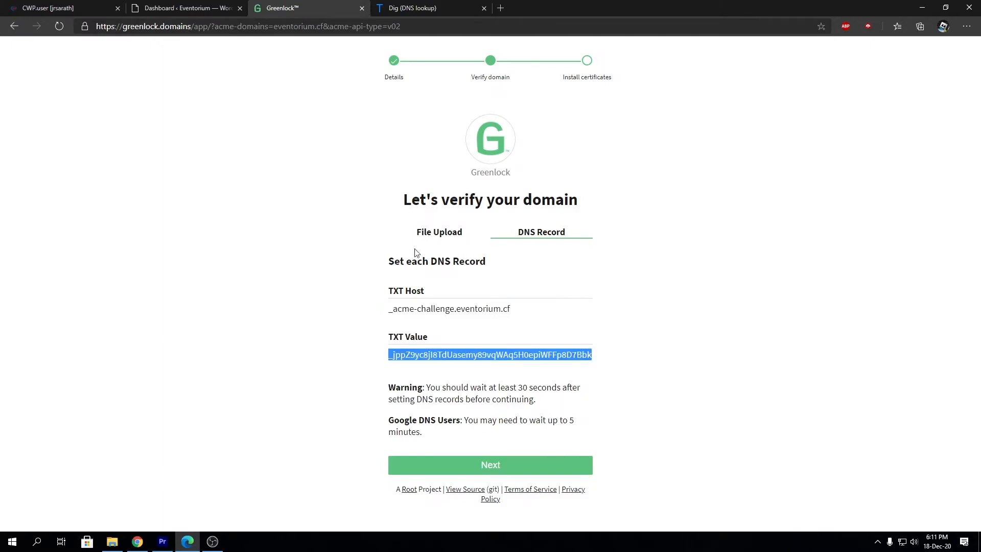
key("ctrl+Tab")
left_click_drag(408, 322, 576, 319)
key("ctrl+shift+Tab")
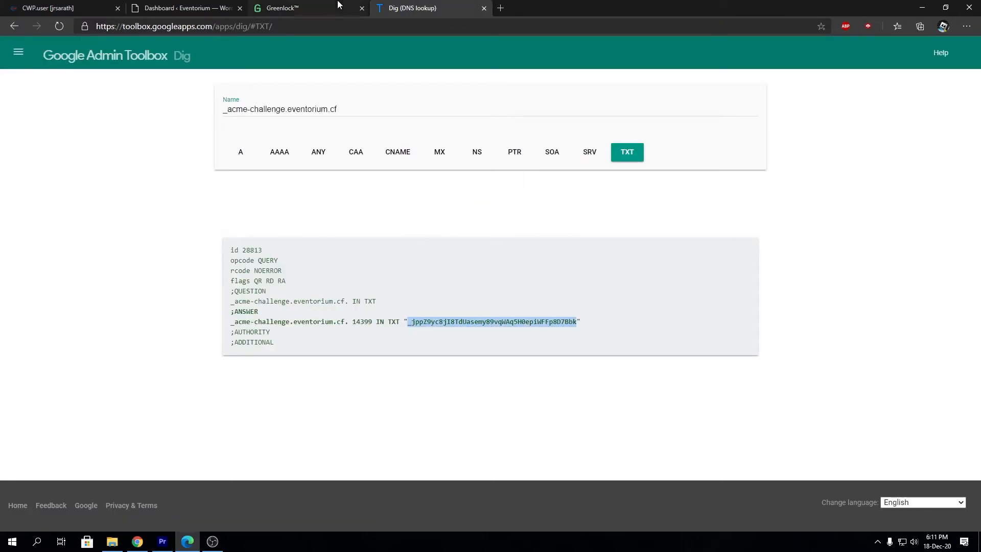
left_click(552, 469)
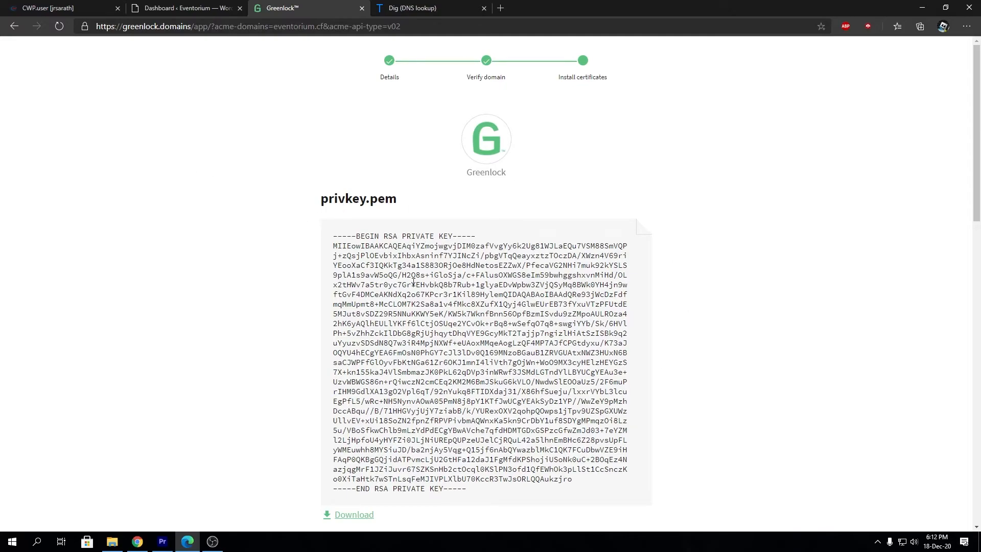
From the CWP dashboard's Domains section, open Custom SSL and start Install SSL
left_click(80, 7)
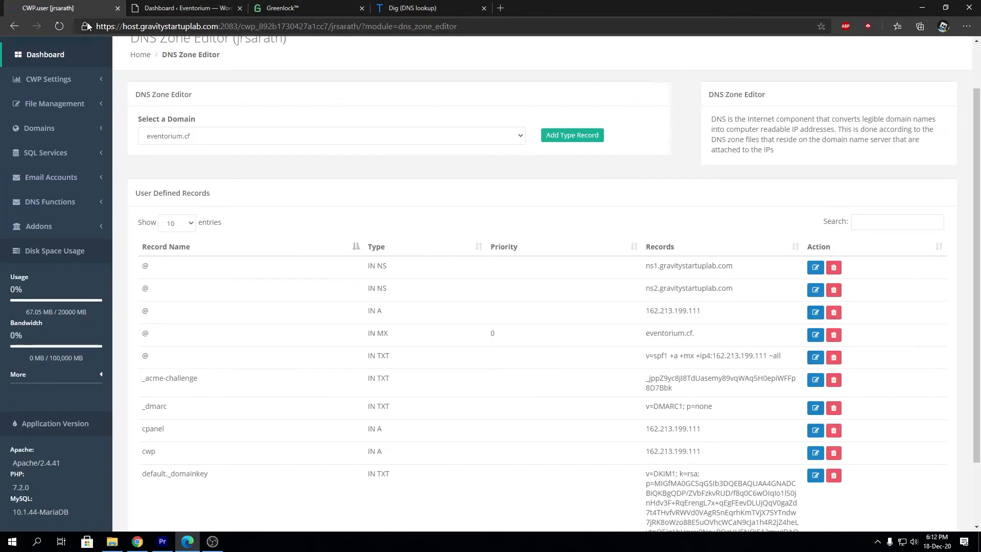
left_click(70, 61)
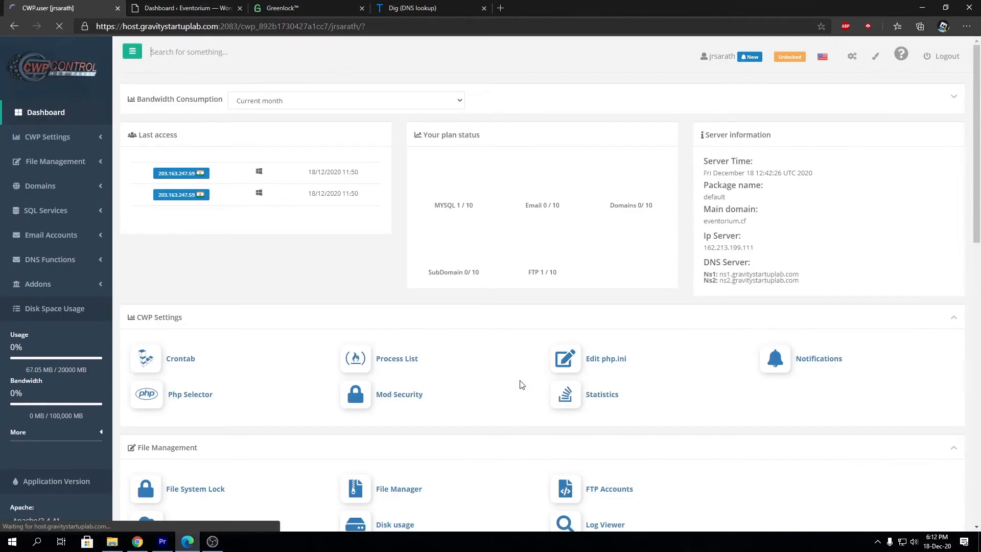
scroll(867, 402, "down", 7)
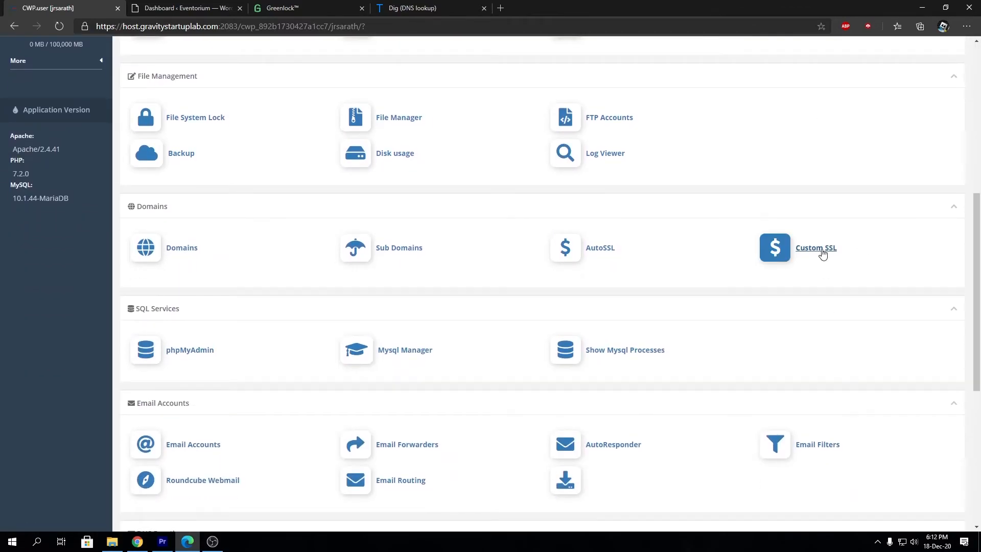
left_click(812, 254)
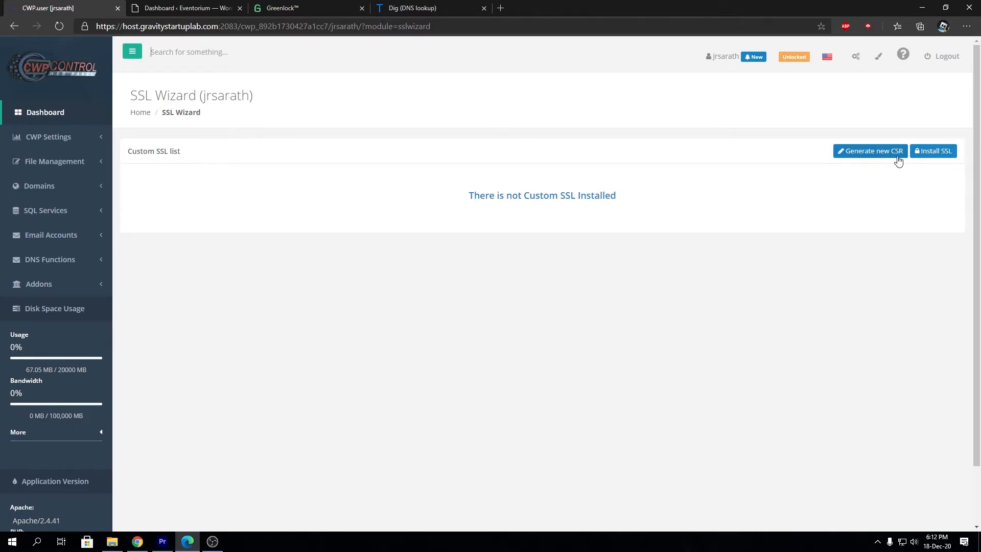
left_click(942, 152)
left_click(499, 270)
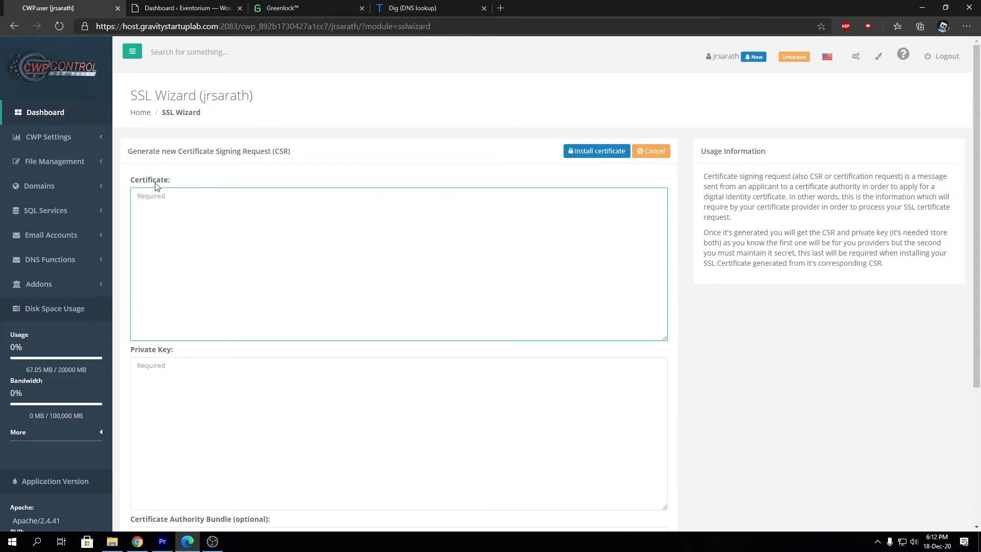
Look over the SSL Wizard's Certificate, Private Key and CA Bundle fields
scroll(156, 186, "down", 3)
left_click(250, 315)
left_click(292, 419)
left_click(323, 327)
scroll(323, 326, "up", 1)
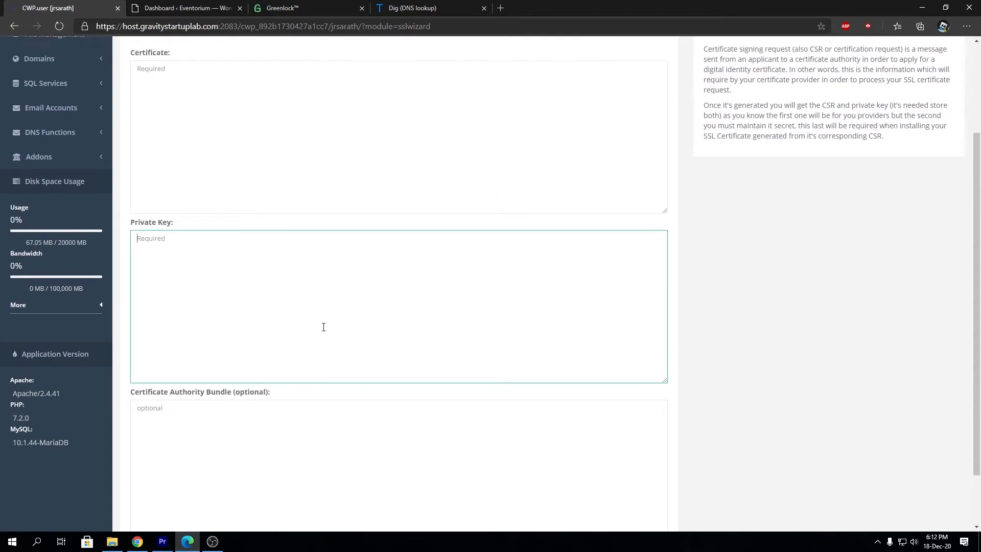
scroll(323, 326, "up", 3)
left_click(386, 262)
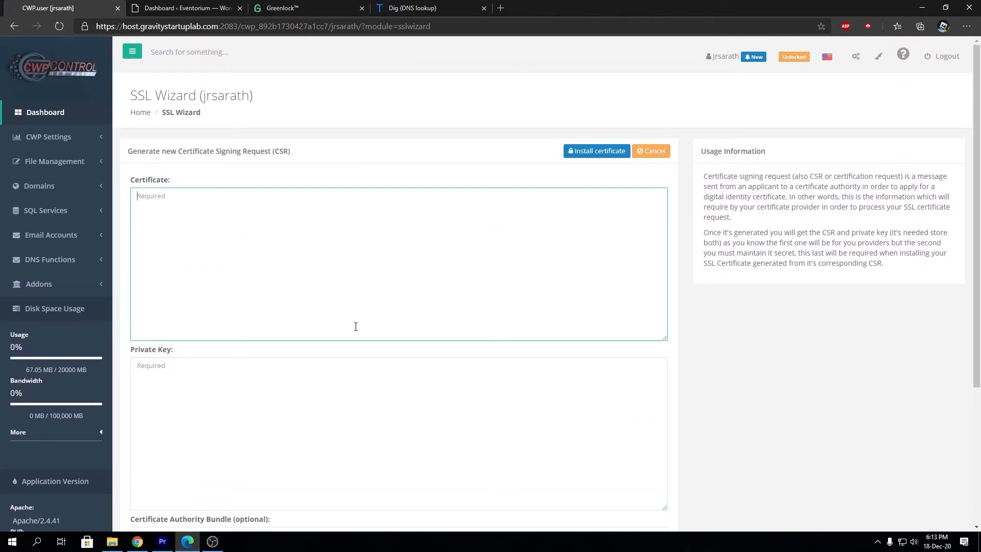
Copy Greenlock's privkey.pem contents into the Private Key field
left_click(321, 5)
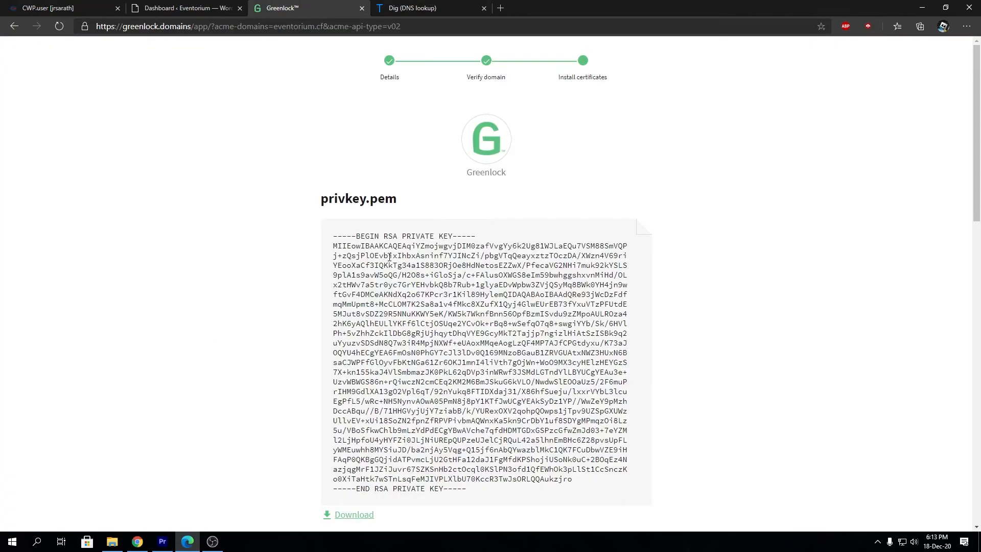
scroll(389, 257, "down", 2)
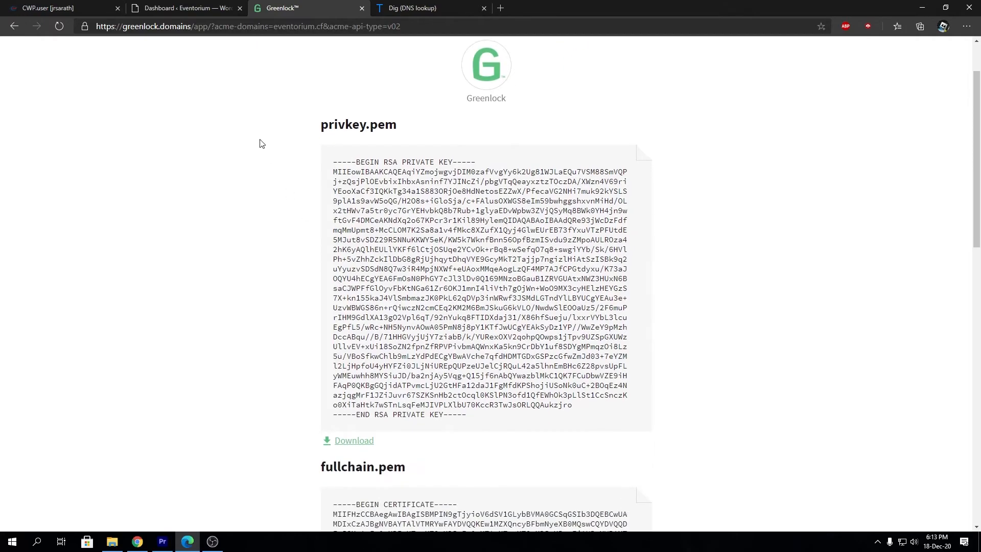
left_click_drag(468, 414, 310, 166)
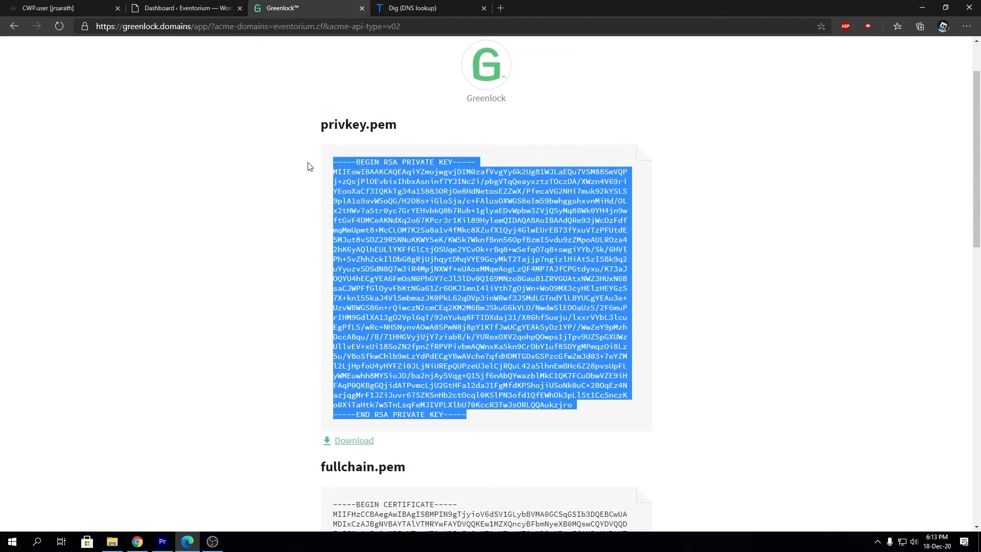
left_click(205, 5)
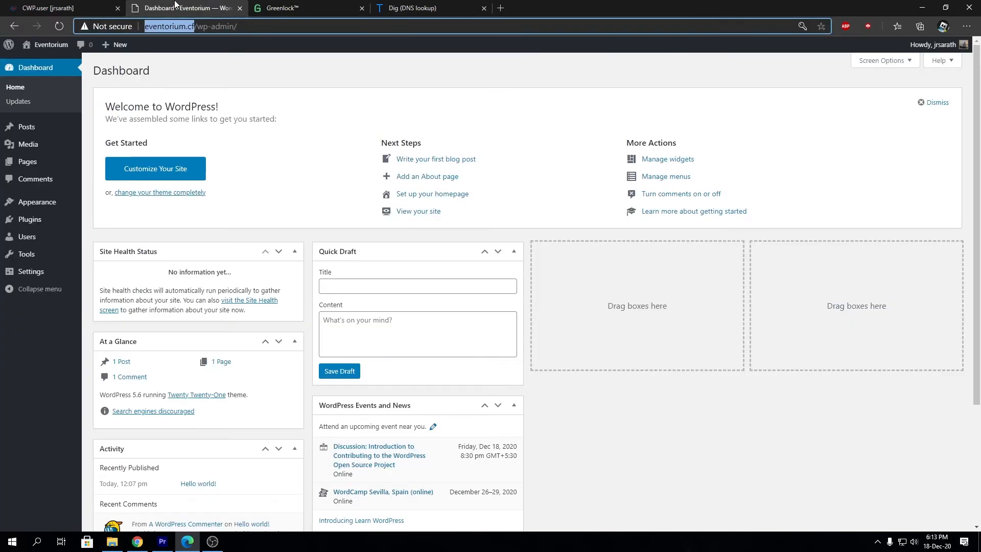
left_click(97, 6)
scroll(227, 324, "down", 1)
left_click(171, 324)
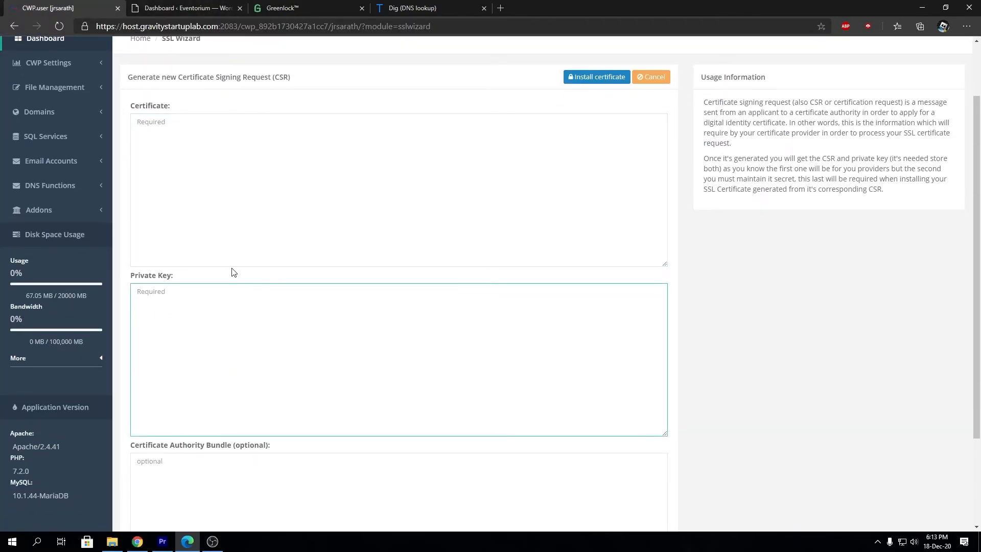
key("ctrl+v")
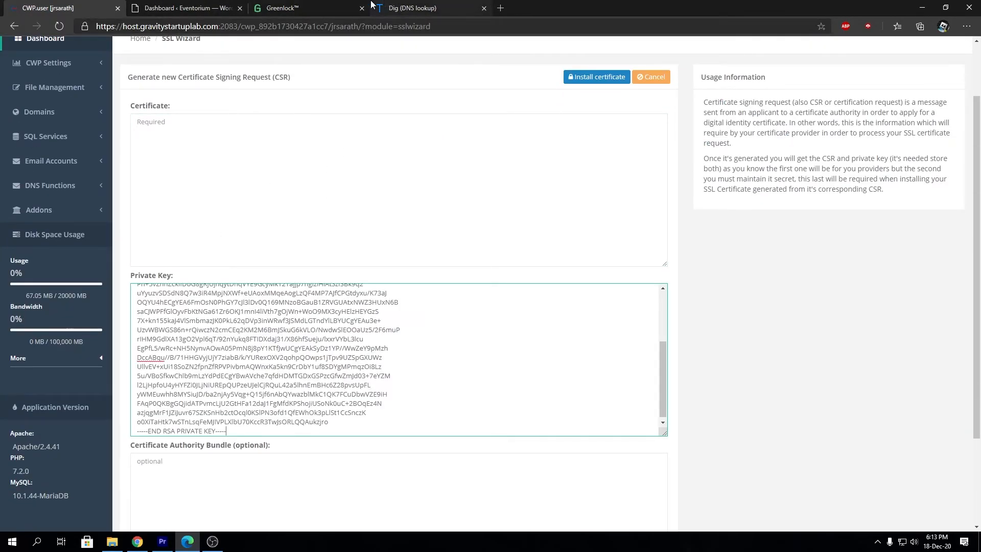
Copy Greenlock's fullchain.pem certificate chain into the Certificate field
left_click(344, 14)
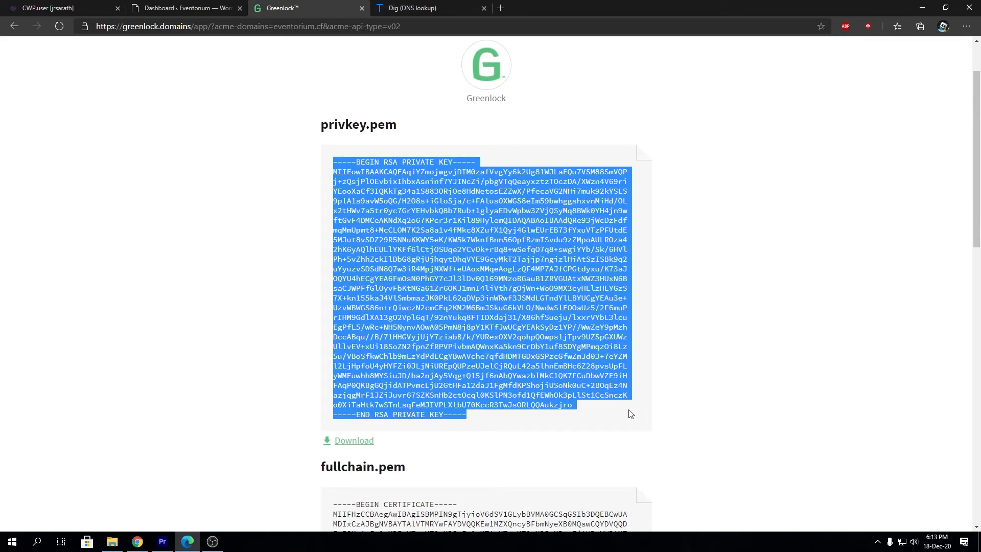
left_click(465, 415)
scroll(466, 431, "down", 8)
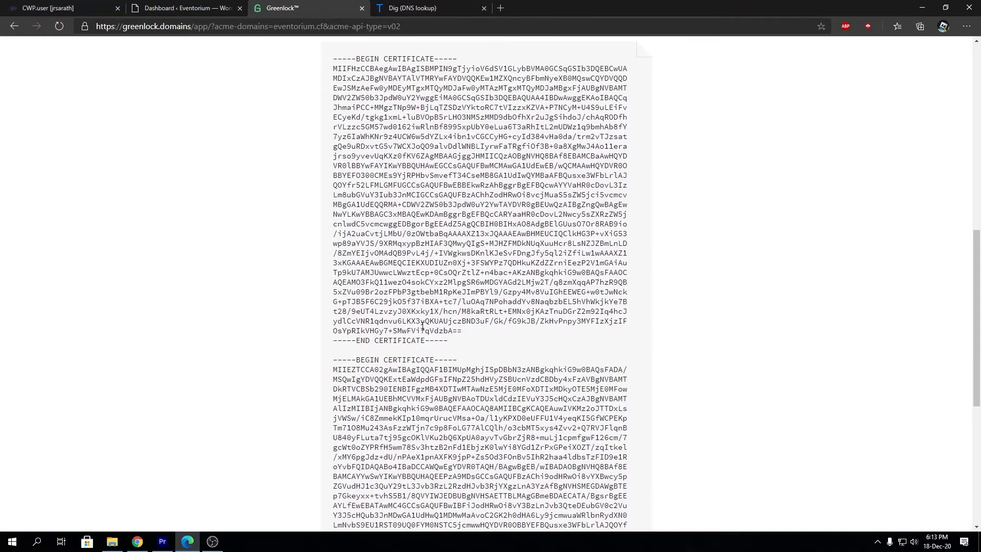
scroll(423, 325, "down", 3)
left_click_drag(454, 461, 316, 330)
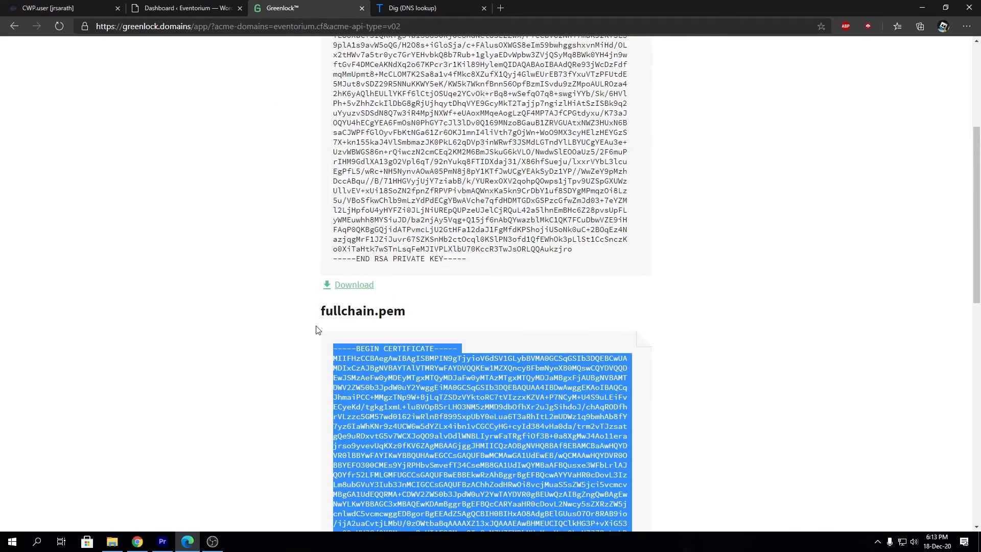
left_click(180, 9)
left_click(74, 6)
left_click(220, 205)
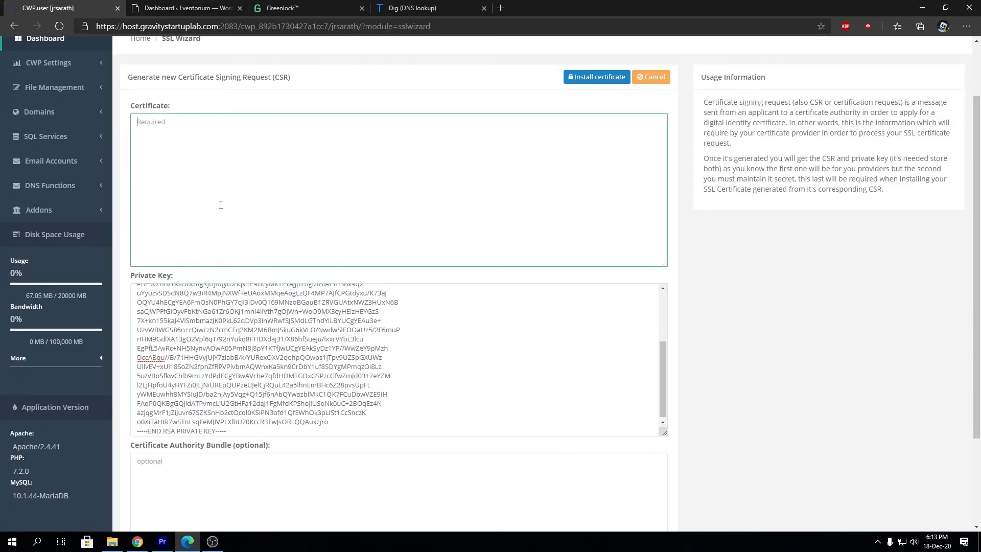
key("ctrl+v")
Paste the same chain into the CA Bundle field and submit the certificate
left_click(287, 475)
key("ctrl+v")
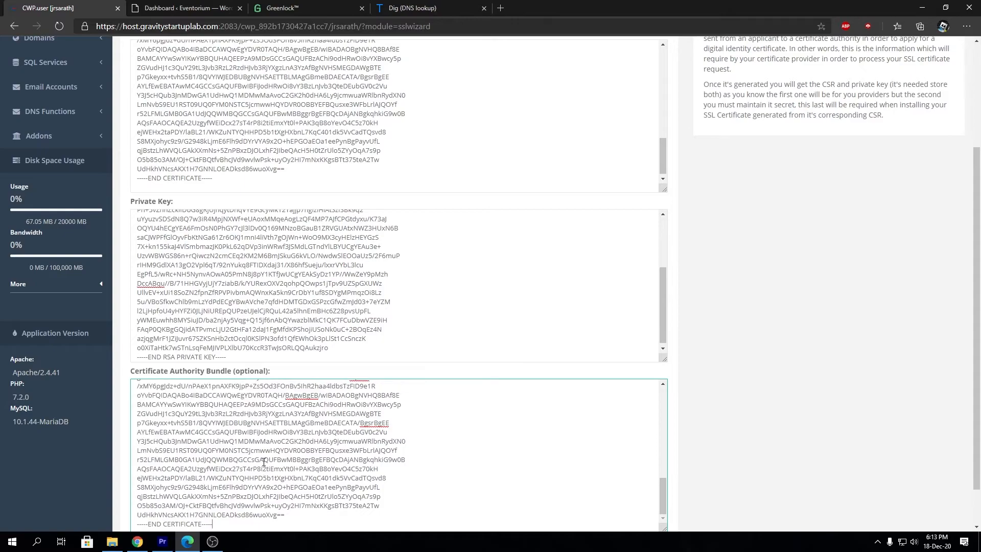
scroll(848, 460, "down", 1)
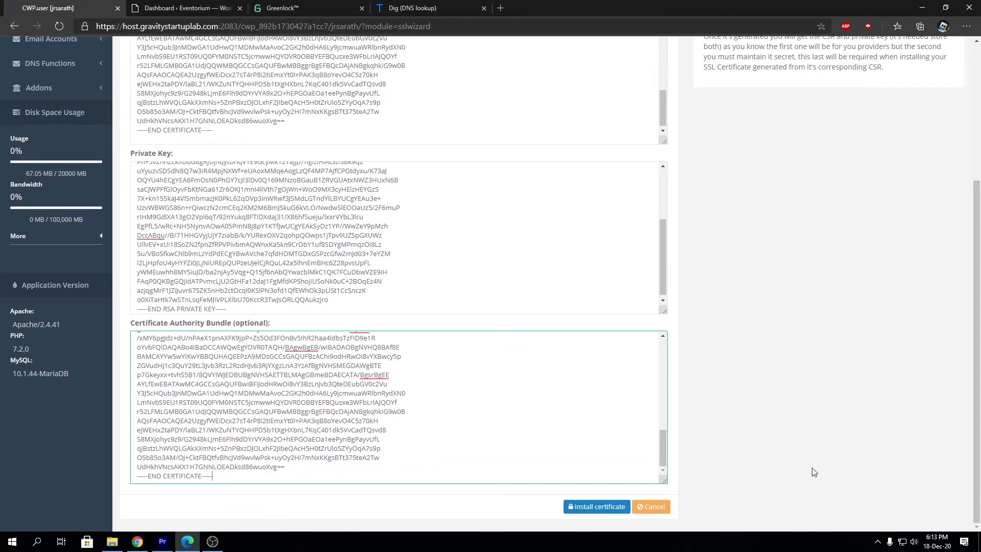
left_click(609, 509)
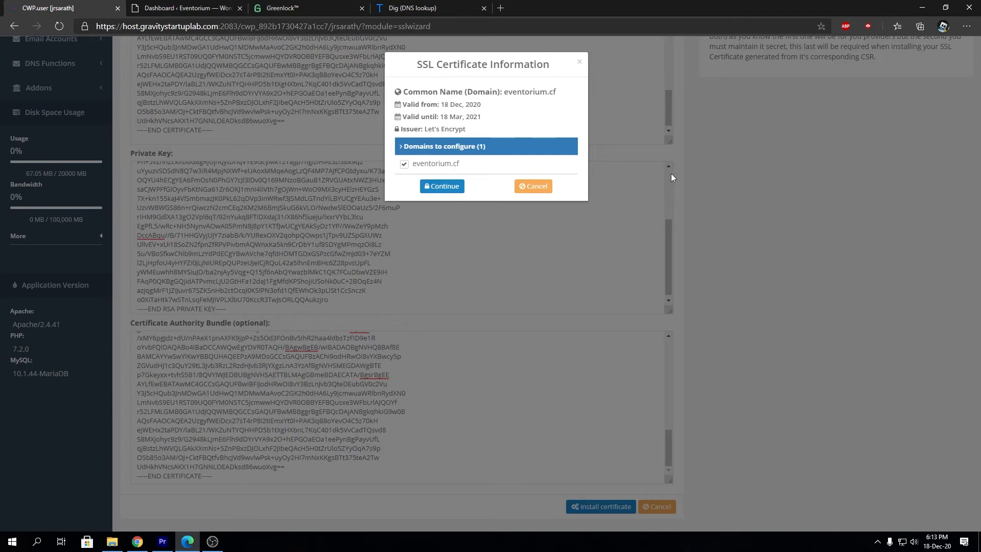
Review the eventorium.cf certificate details, continue the install, and reload the SSL Wizard
left_click_drag(422, 65, 556, 65)
left_click(459, 90)
double_click(478, 92)
left_click(149, 5)
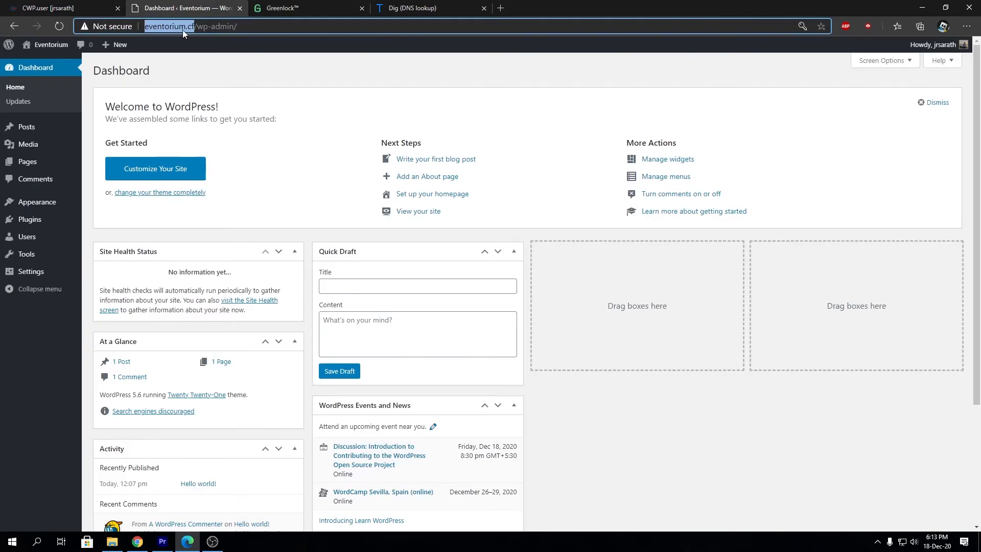
left_click(90, 4)
left_click(420, 104)
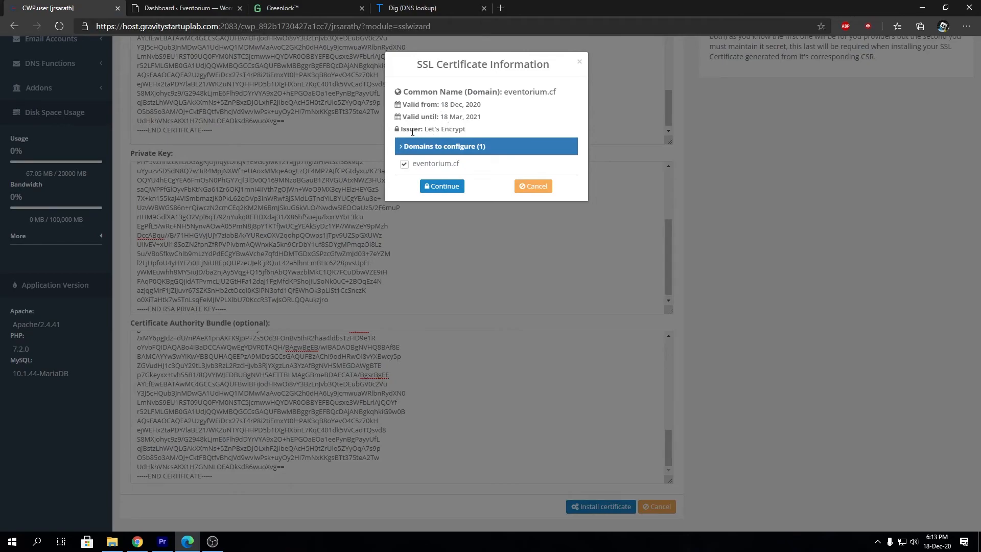
left_click(403, 147)
left_click(404, 148)
left_click(451, 191)
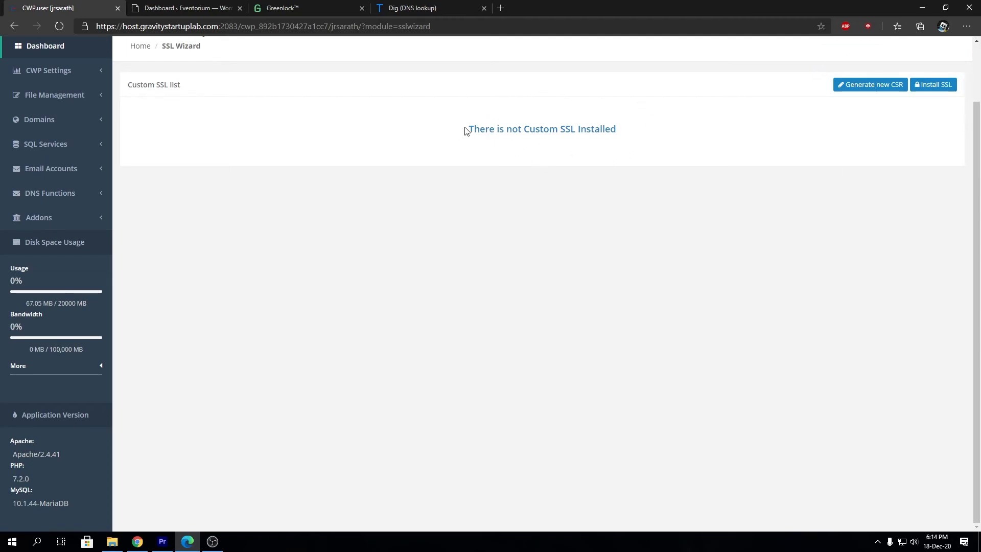
key("F5")
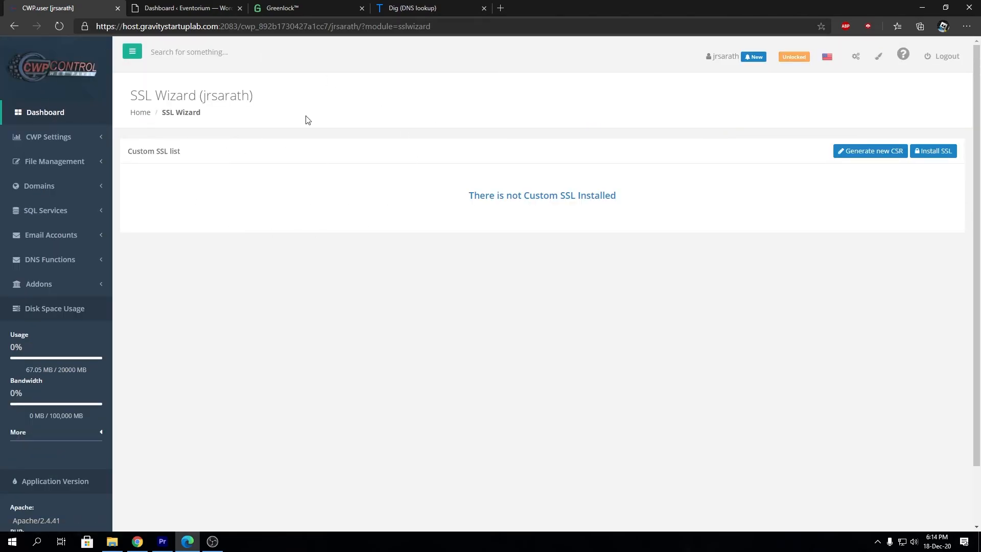
left_click(193, 8)
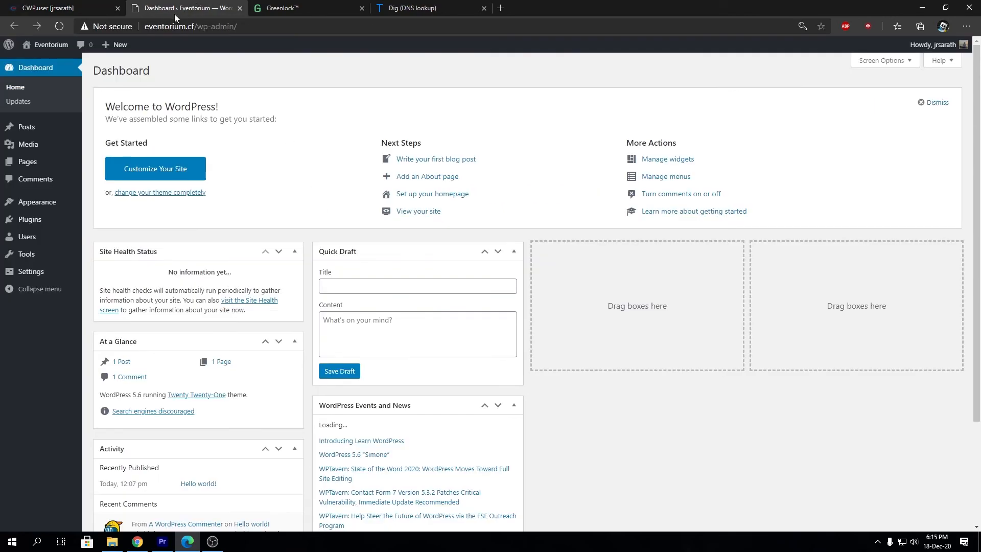
left_click(178, 26)
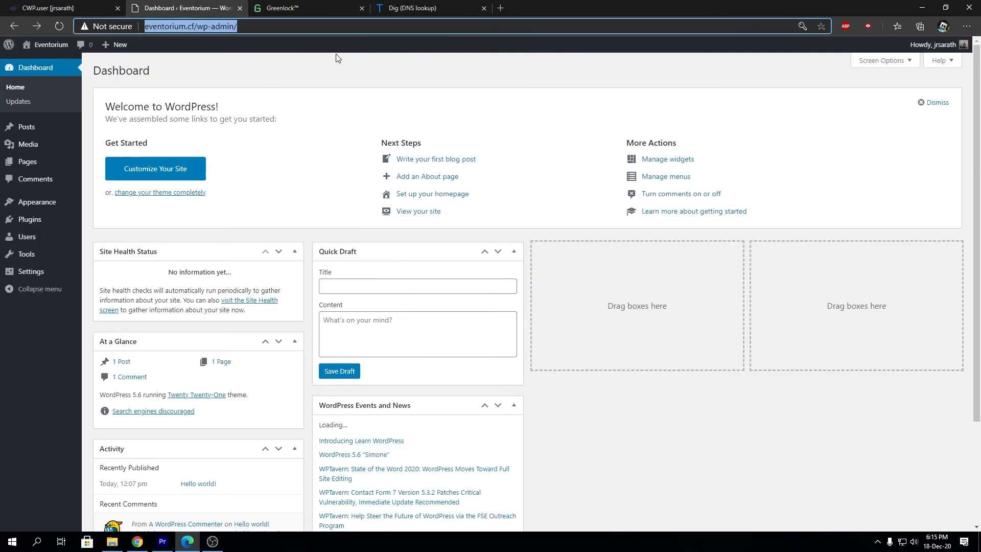
key("Home")
type("httt")
type("s://")
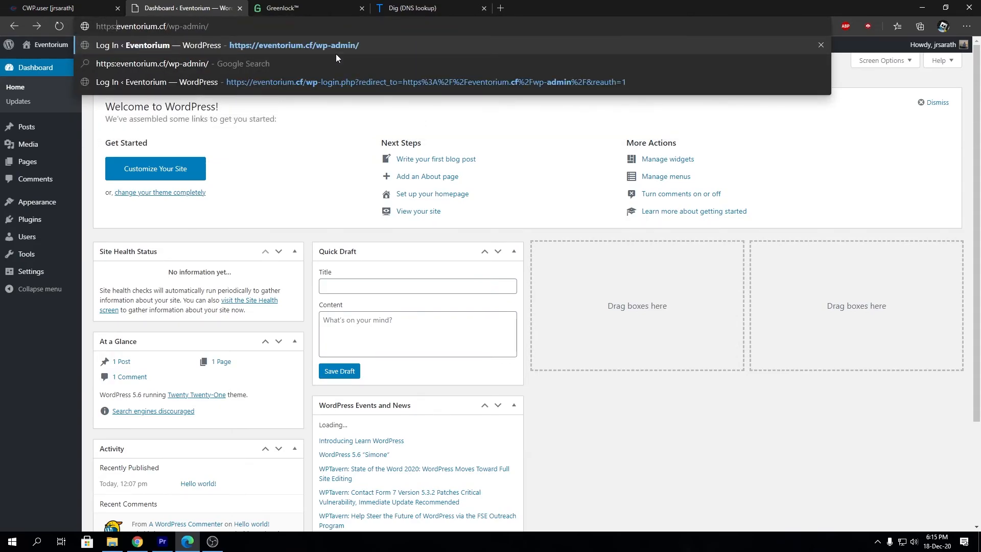
key("Return")
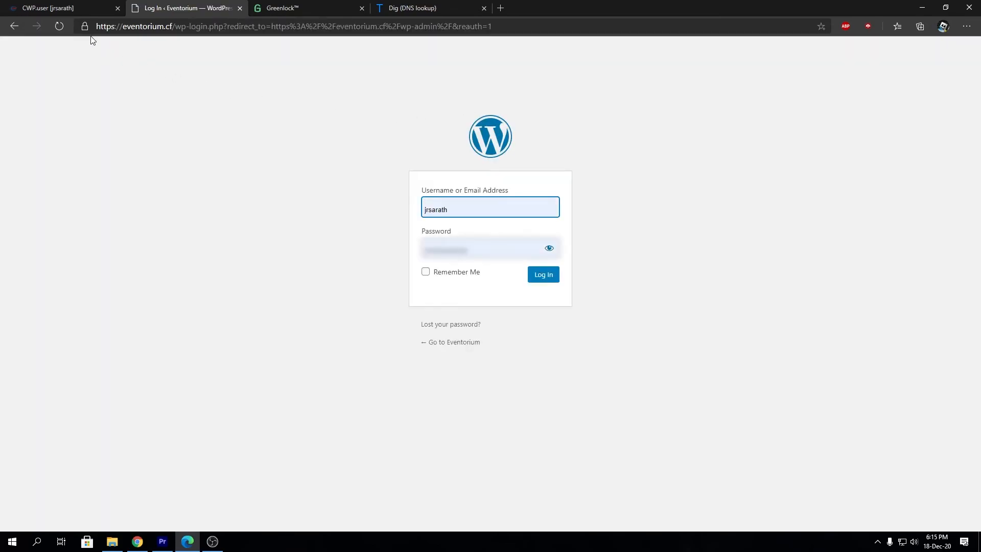
Inspect the site's certificate, valid until 18-Mar-21, then return to the control panel
left_click(85, 26)
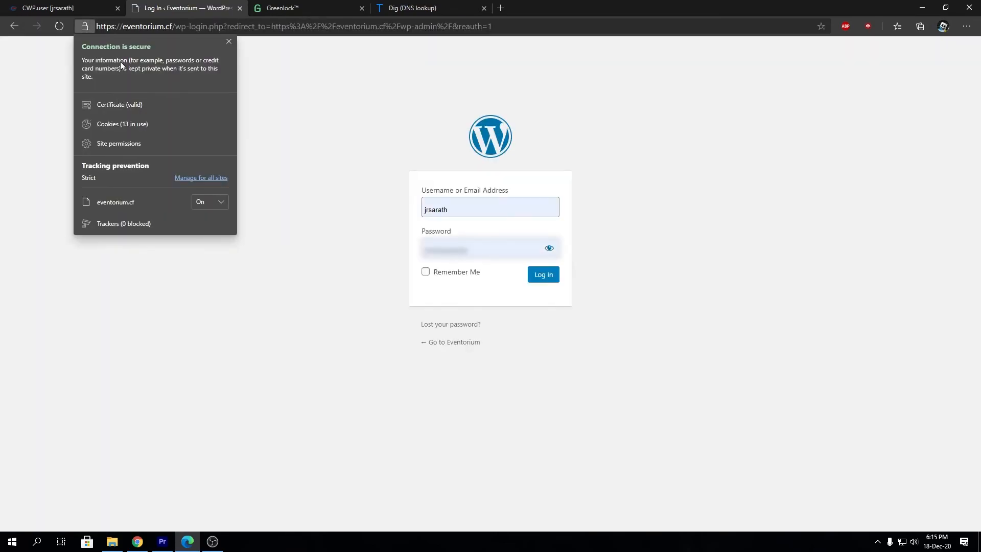
left_click(121, 106)
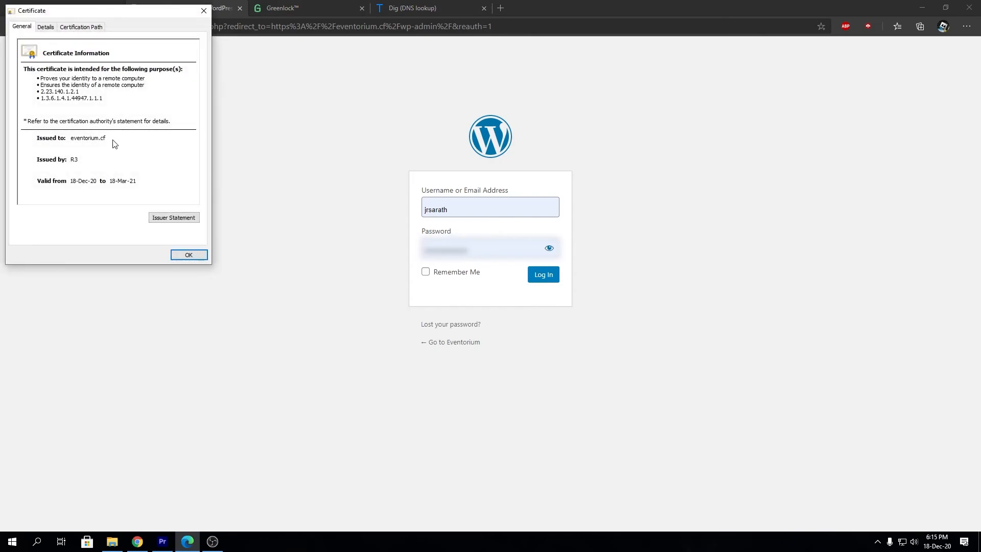
left_click_drag(113, 18, 433, 116)
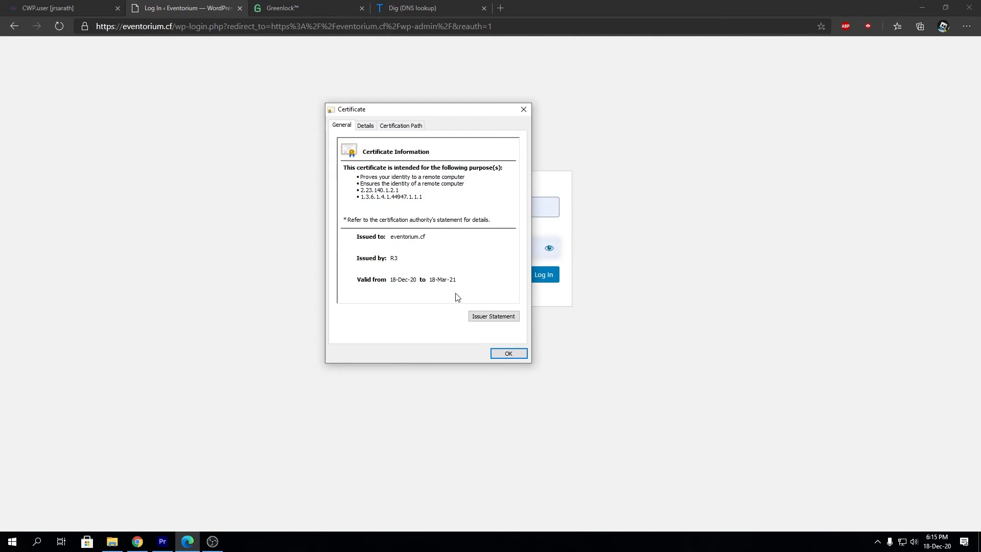
left_click(495, 357)
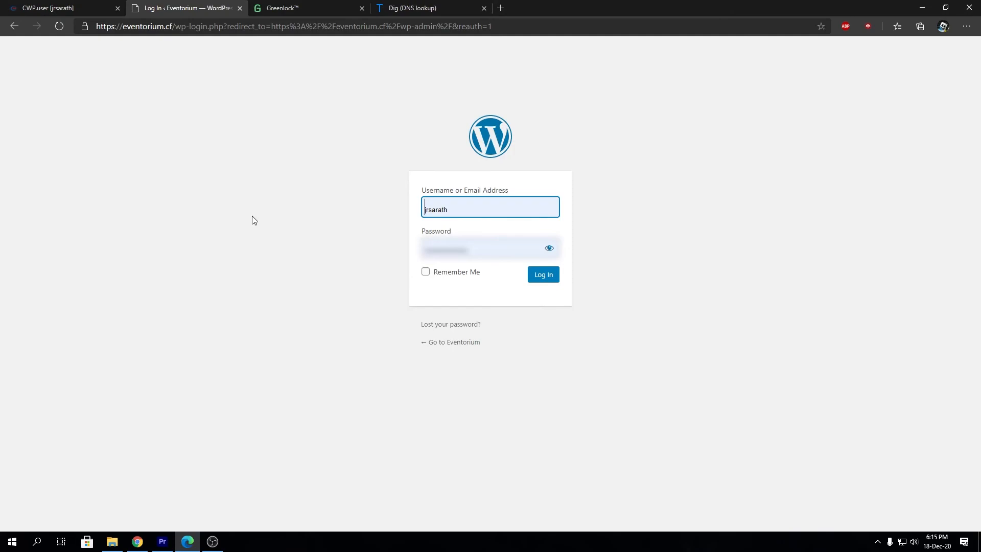
left_click(56, 6)
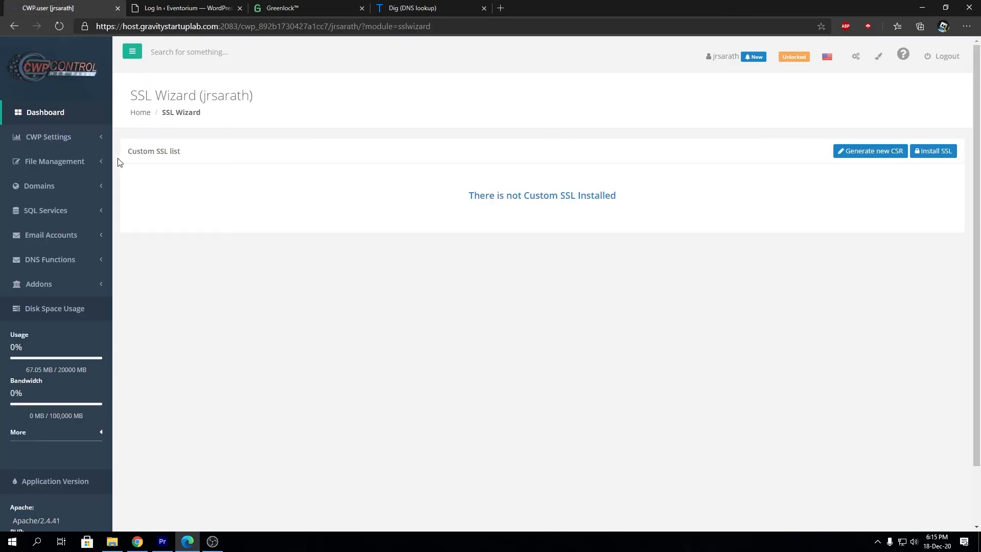
left_click(338, 7)
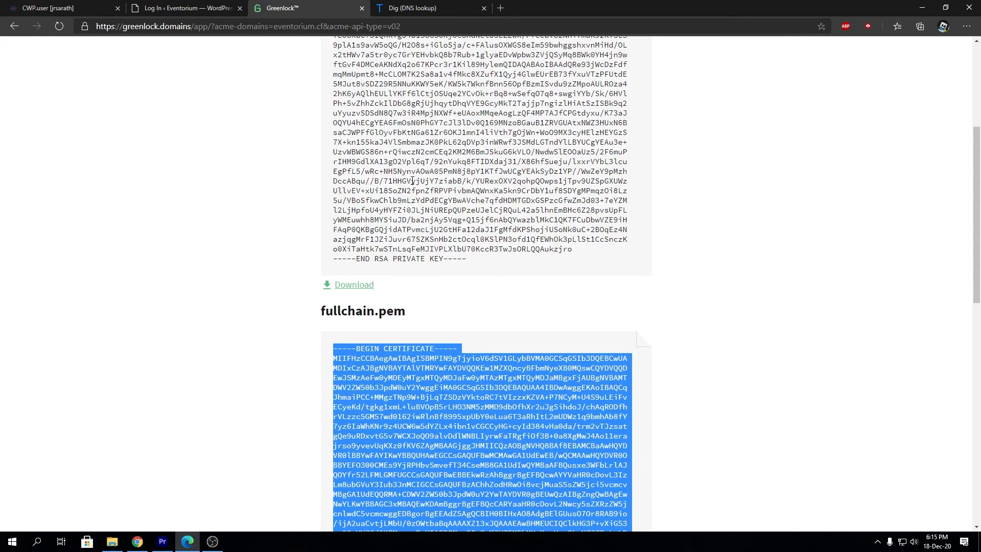
left_click(409, 6)
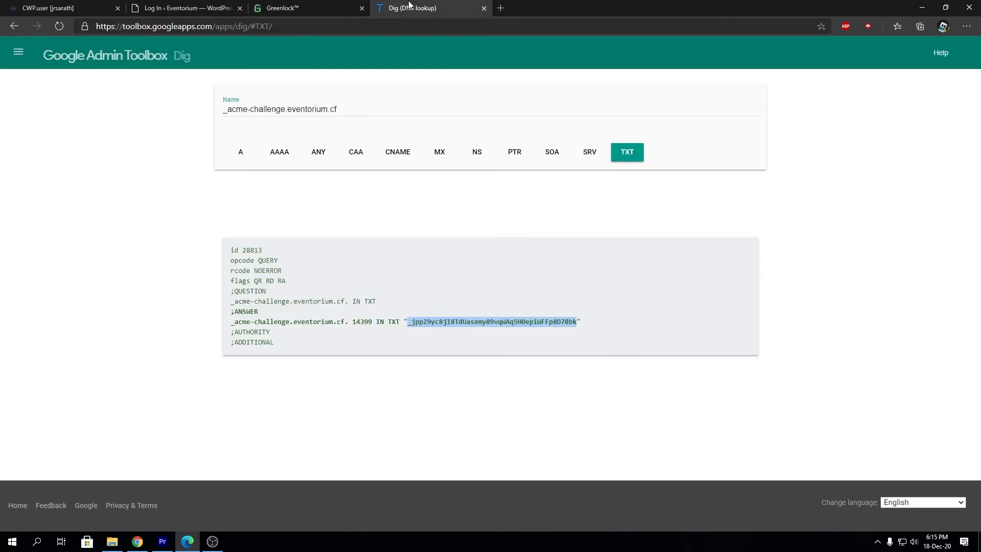
left_click(301, 6)
left_click(205, 5)
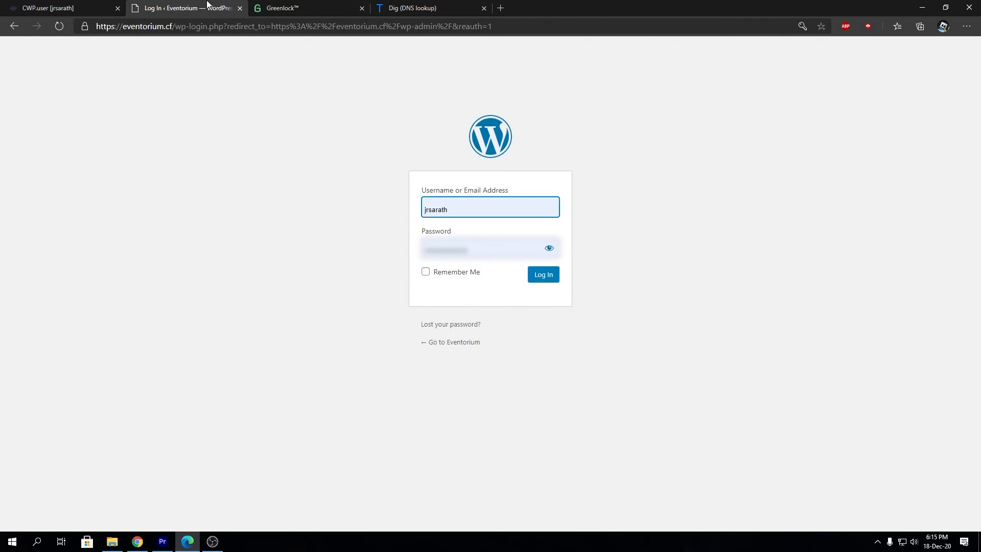
left_click(109, 5)
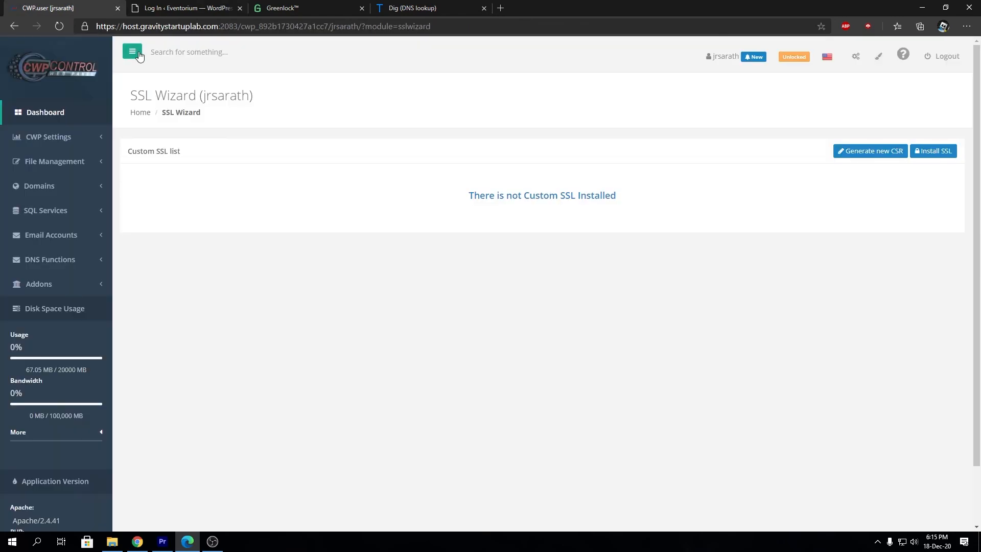